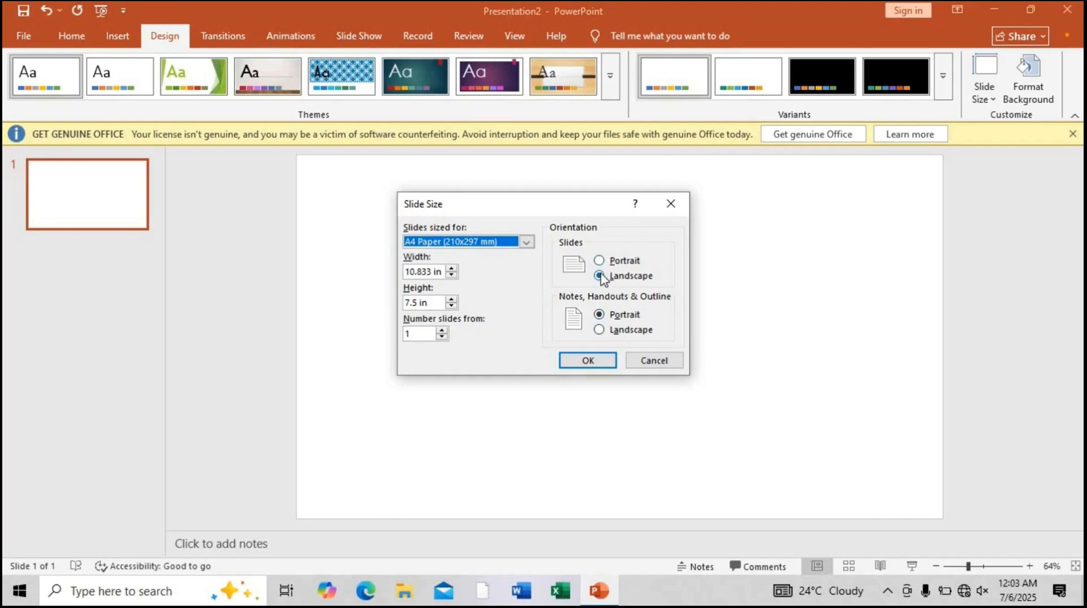
Apply the A4 Paper (210x297 mm) landscape slide size and scale the content with the Maximize option
{"action": "left_click", "coordinate": [586, 360]}
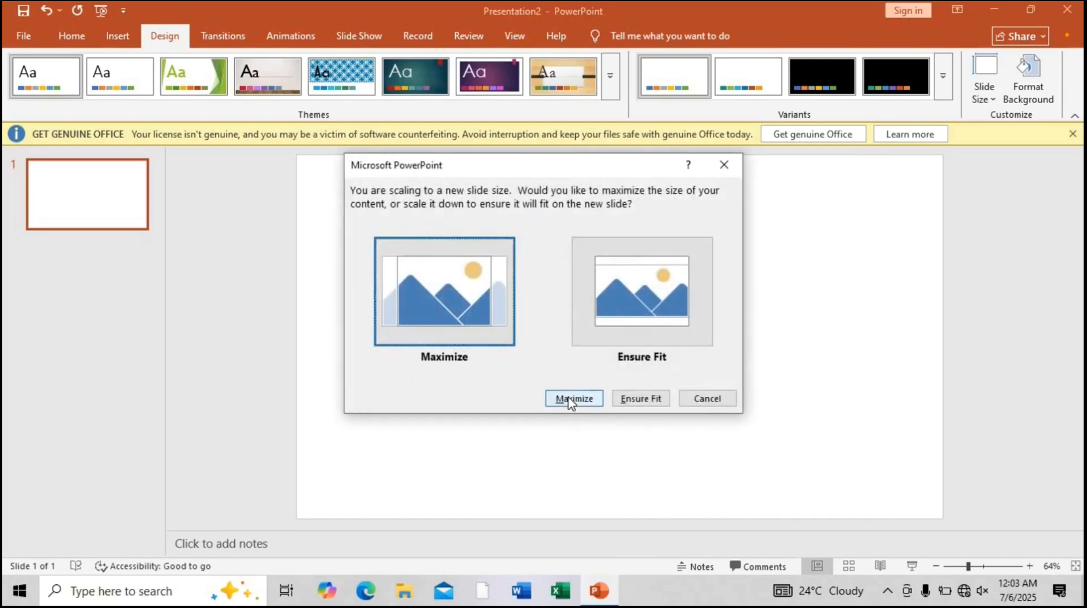
{"action": "left_click", "coordinate": [571, 399]}
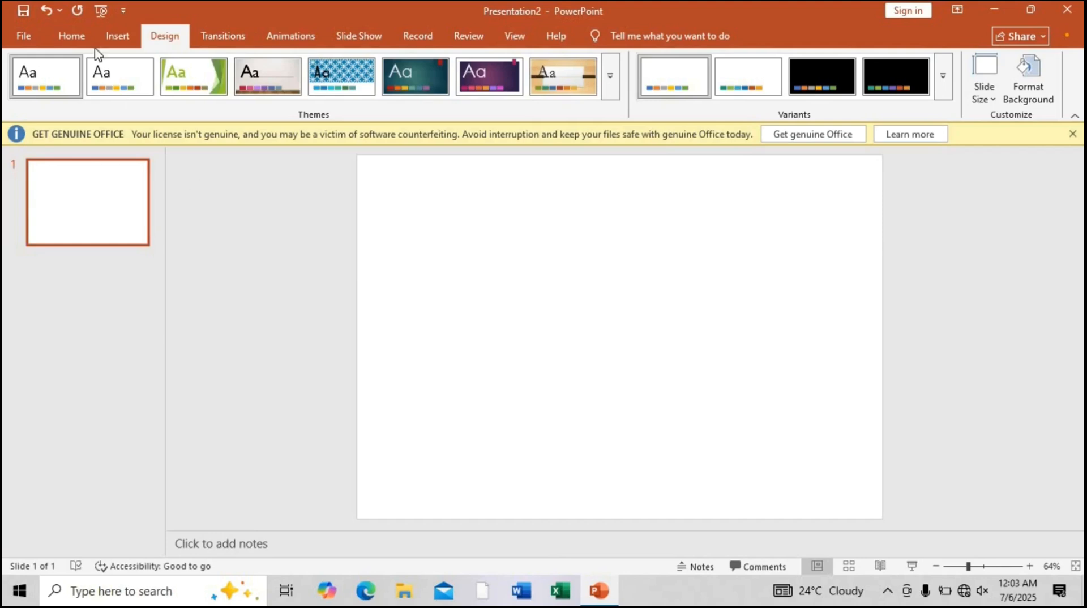
Draw an isosceles triangle about 6.34" wide and 3.07" high in the upper middle of the slide
{"action": "left_click", "coordinate": [115, 40]}
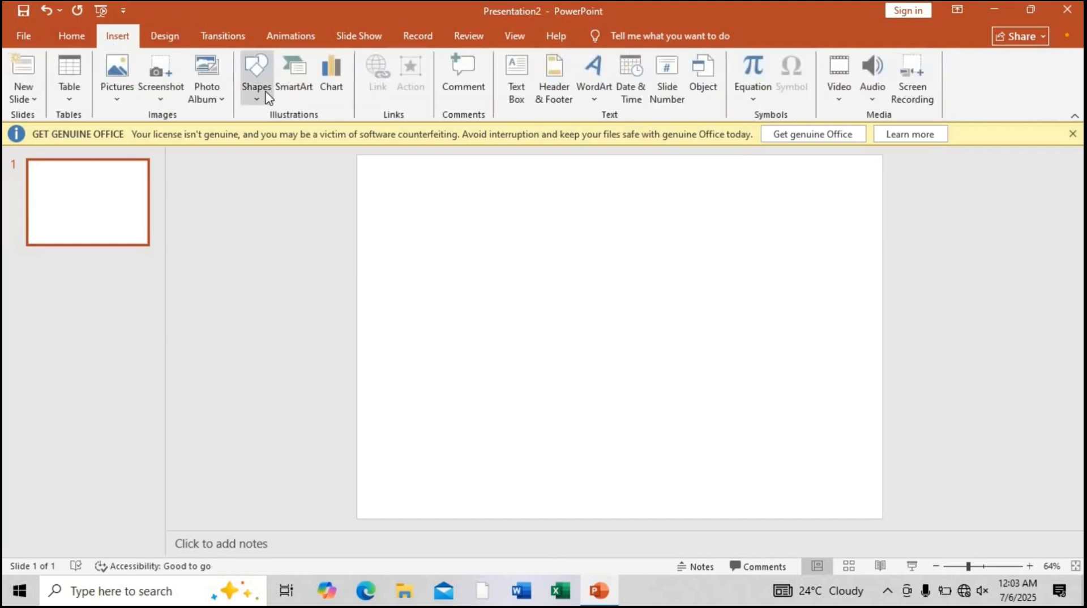
{"action": "left_click", "coordinate": [256, 85]}
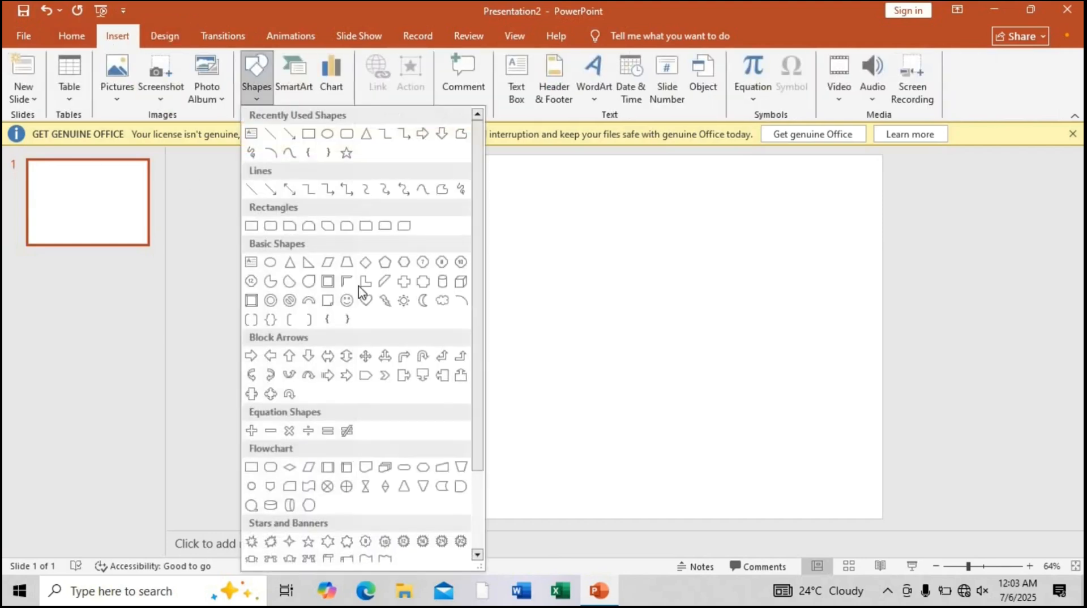
{"action": "left_click", "coordinate": [306, 279]}
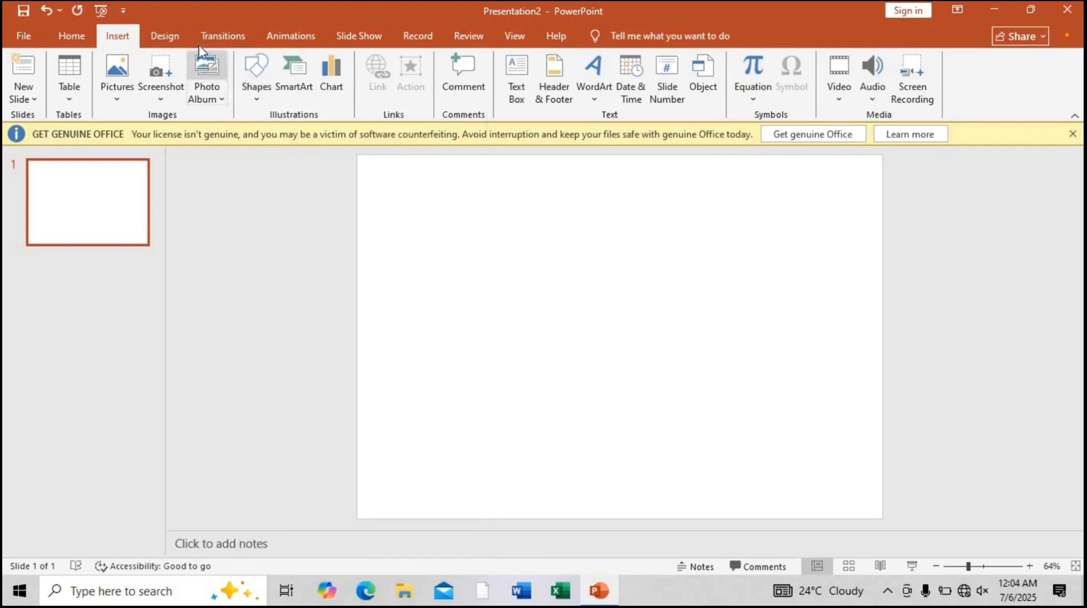
{"action": "left_click", "coordinate": [259, 89]}
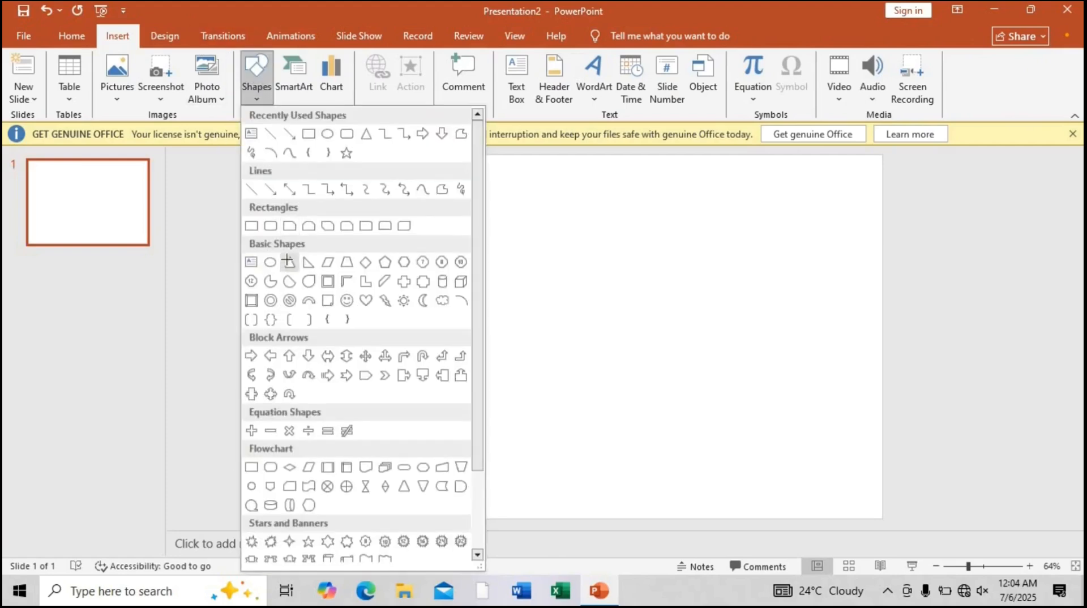
{"action": "left_click", "coordinate": [288, 261]}
{"action": "mouse_move", "coordinate": [446, 220]}
{"action": "left_mouse_down"}
{"action": "mouse_move", "coordinate": [643, 400]}
{"action": "mouse_move", "coordinate": [692, 425]}
{"action": "mouse_move", "coordinate": [754, 368]}
{"action": "left_mouse_up"}
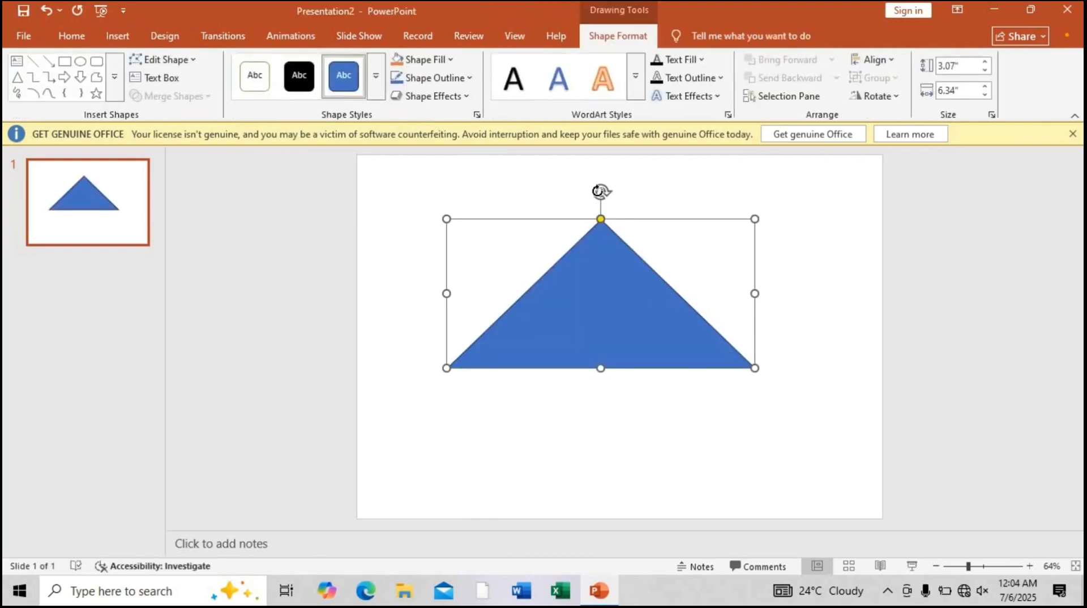
Rotate the triangle 90° clockwise and fit it against the slide's left edge, stretched to about 9.07" long
{"action": "left_click_drag", "start_coordinate": [600, 191], "coordinate": [662, 293]}
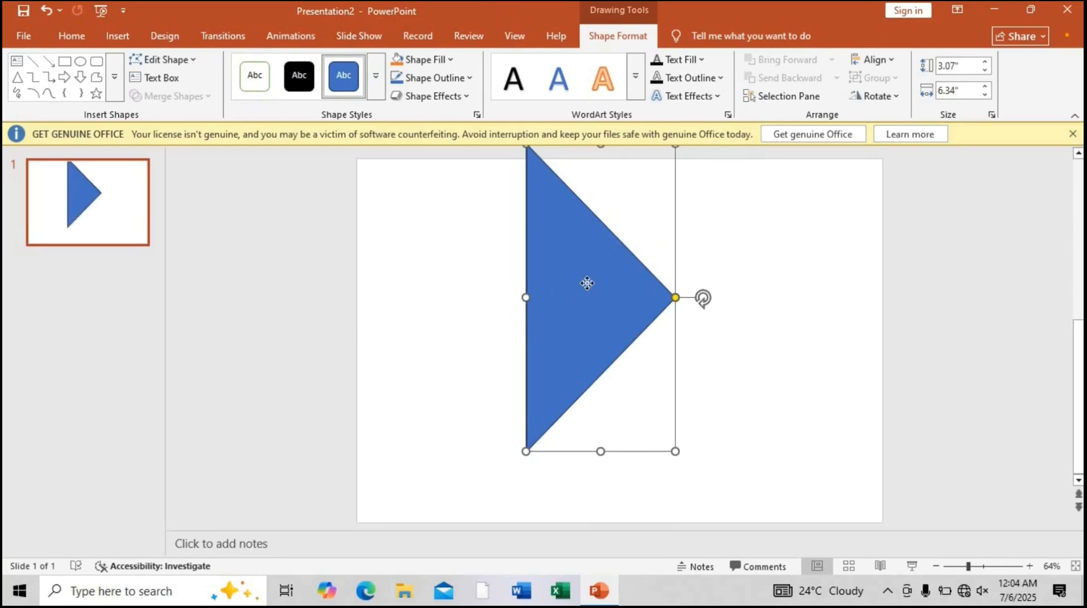
{"action": "left_click_drag", "start_coordinate": [587, 283], "coordinate": [419, 301]}
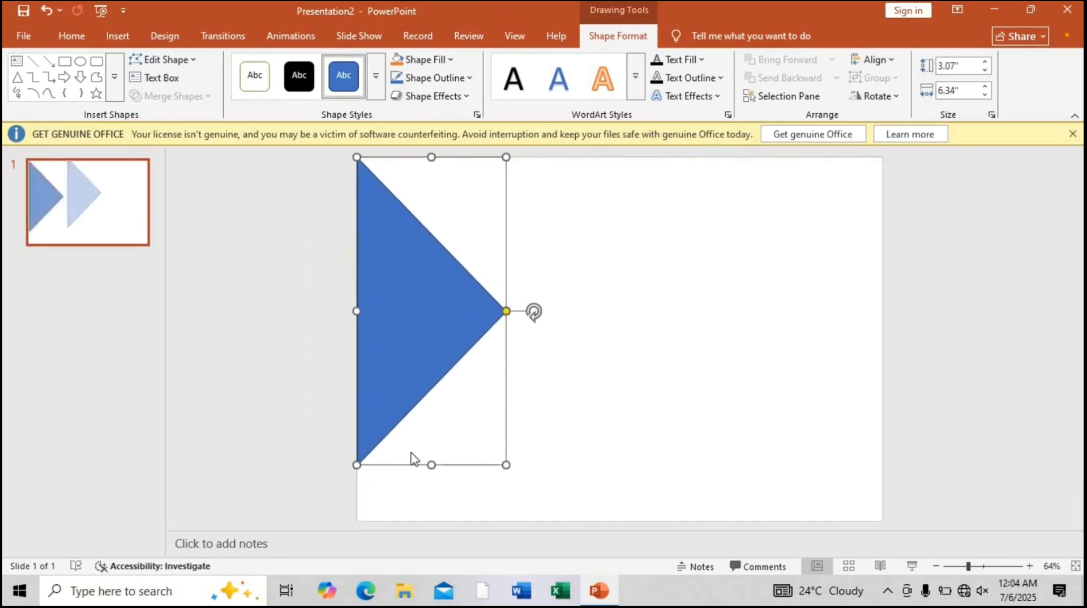
{"action": "left_click_drag", "start_coordinate": [431, 465], "coordinate": [446, 596]}
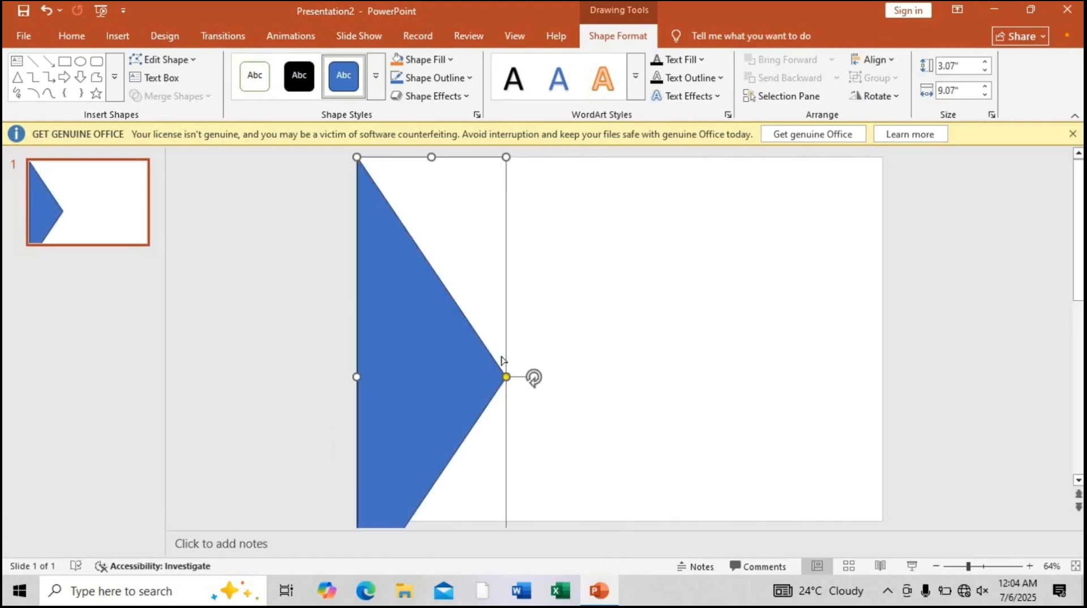
Shift the triangle's apex upward along its side and narrow the shape to about 2.48"
{"action": "left_click_drag", "start_coordinate": [505, 375], "coordinate": [448, 256]}
{"action": "left_click_drag", "start_coordinate": [504, 377], "coordinate": [475, 388]}
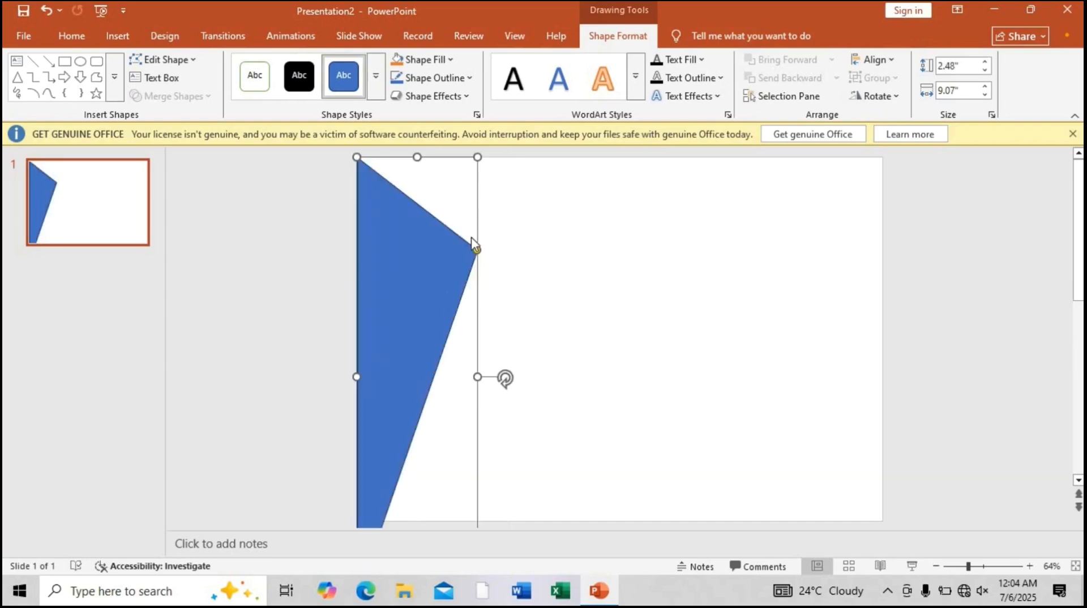
{"action": "left_click_drag", "start_coordinate": [478, 253], "coordinate": [477, 250]}
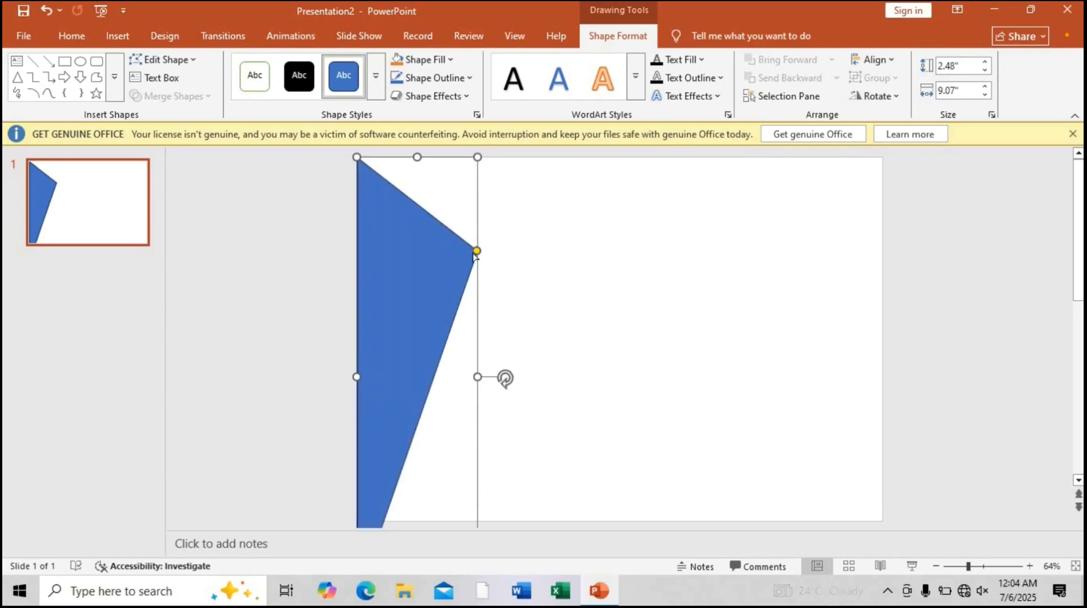
Remove the triangle's outline and give it a gradient fill of the Rectangular type
{"action": "left_click", "coordinate": [468, 84]}
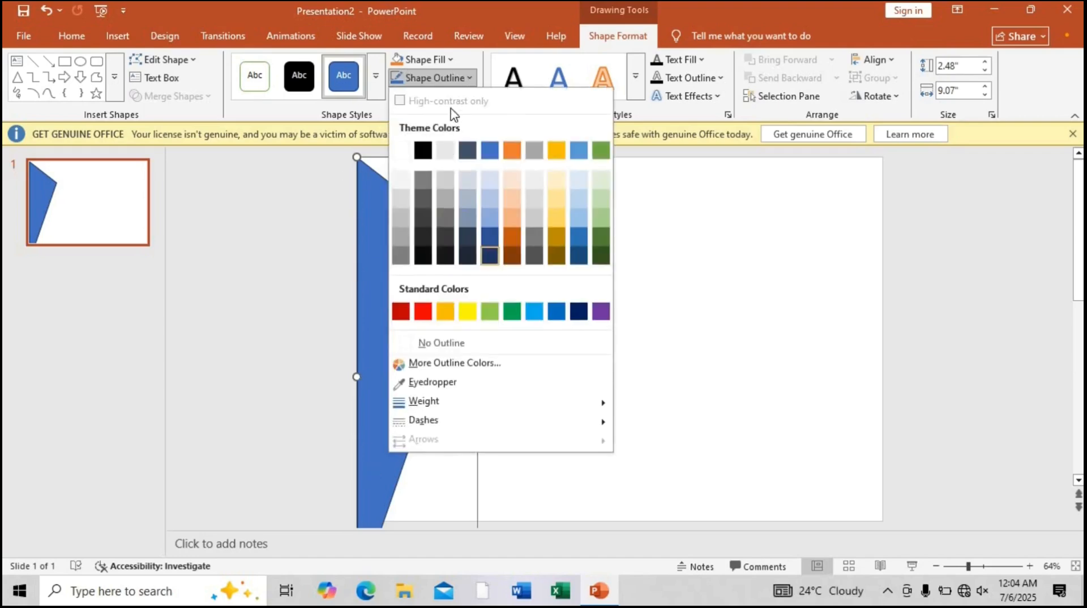
{"action": "left_click", "coordinate": [476, 346]}
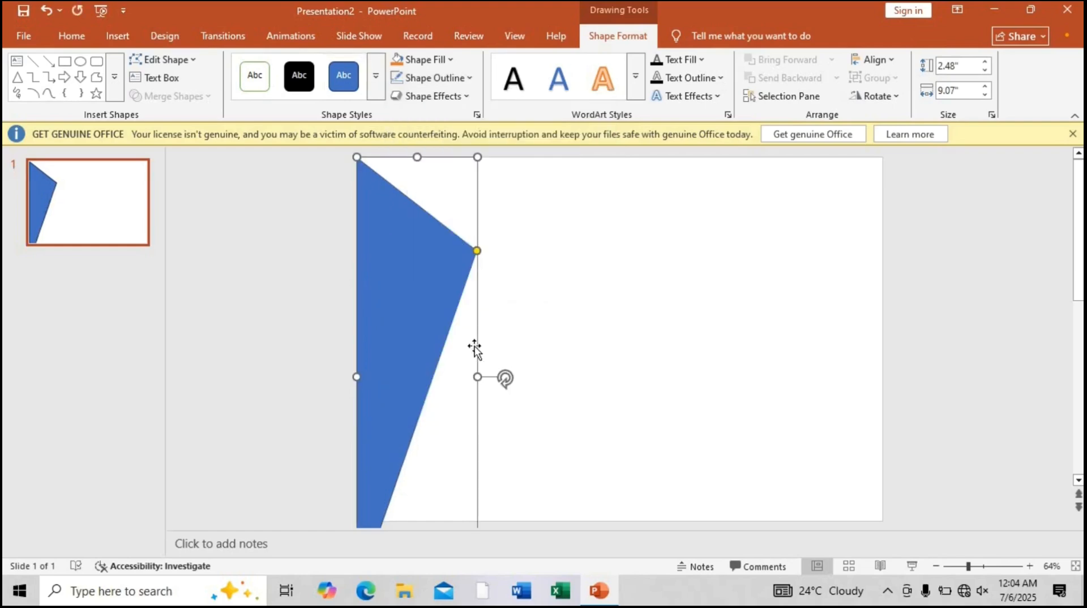
{"action": "right_click", "coordinate": [435, 282]}
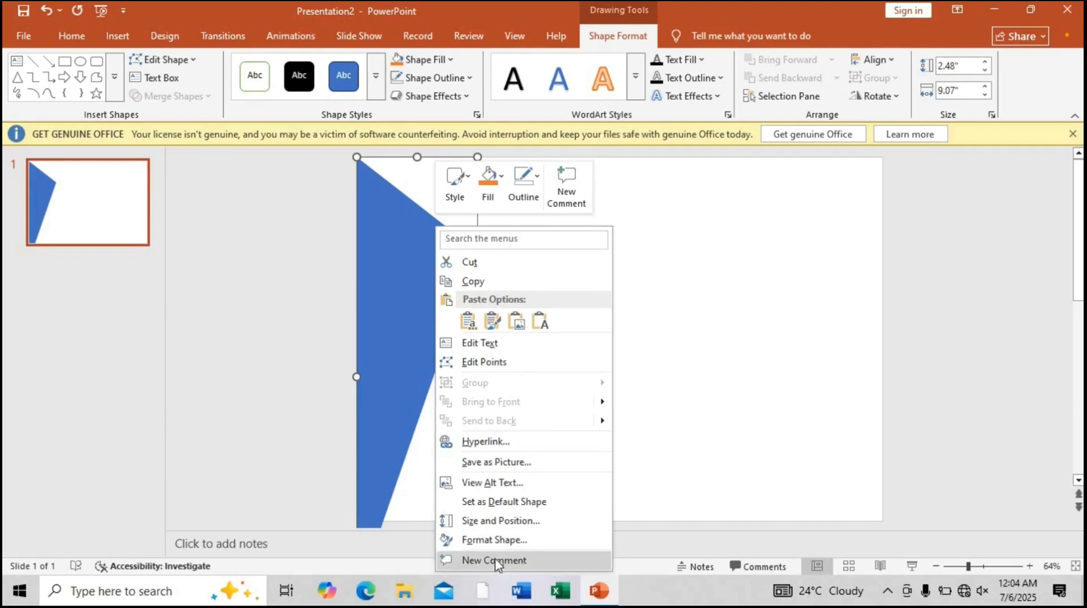
{"action": "left_click", "coordinate": [495, 540]}
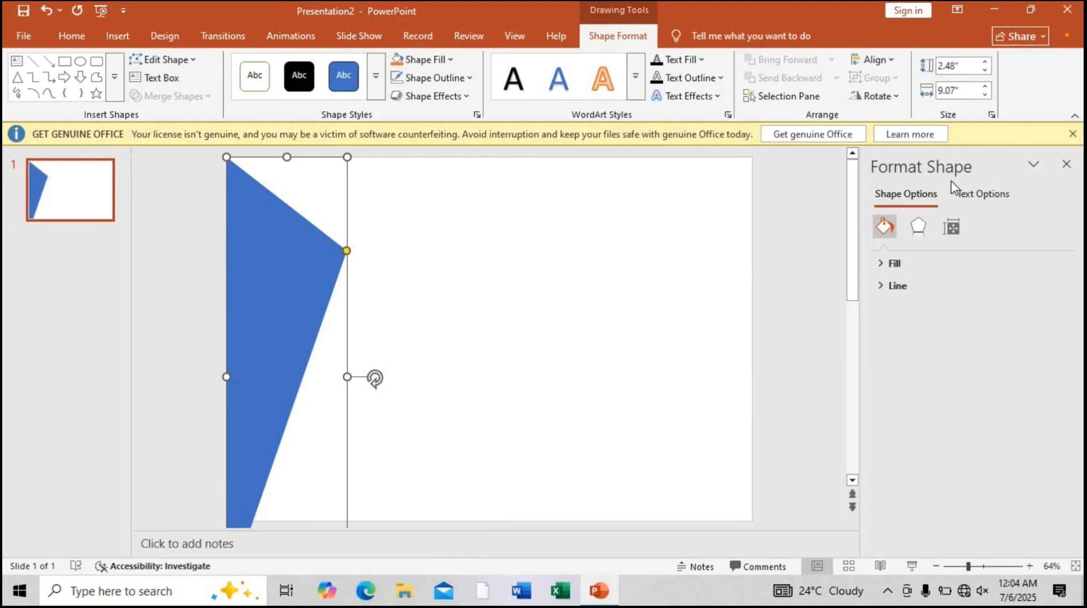
{"action": "left_click", "coordinate": [884, 266]}
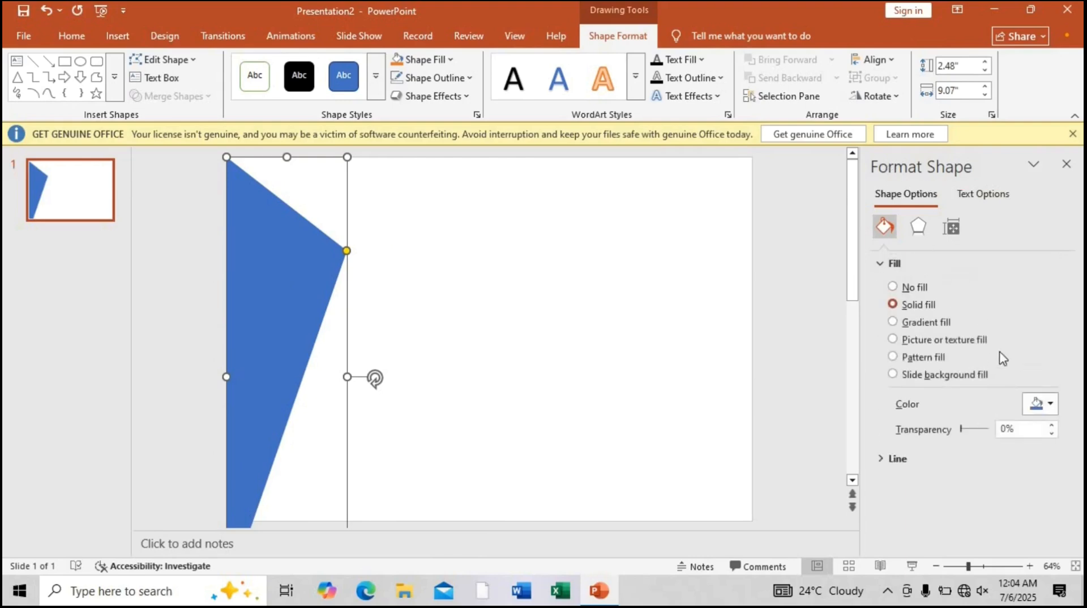
{"action": "left_click", "coordinate": [911, 328]}
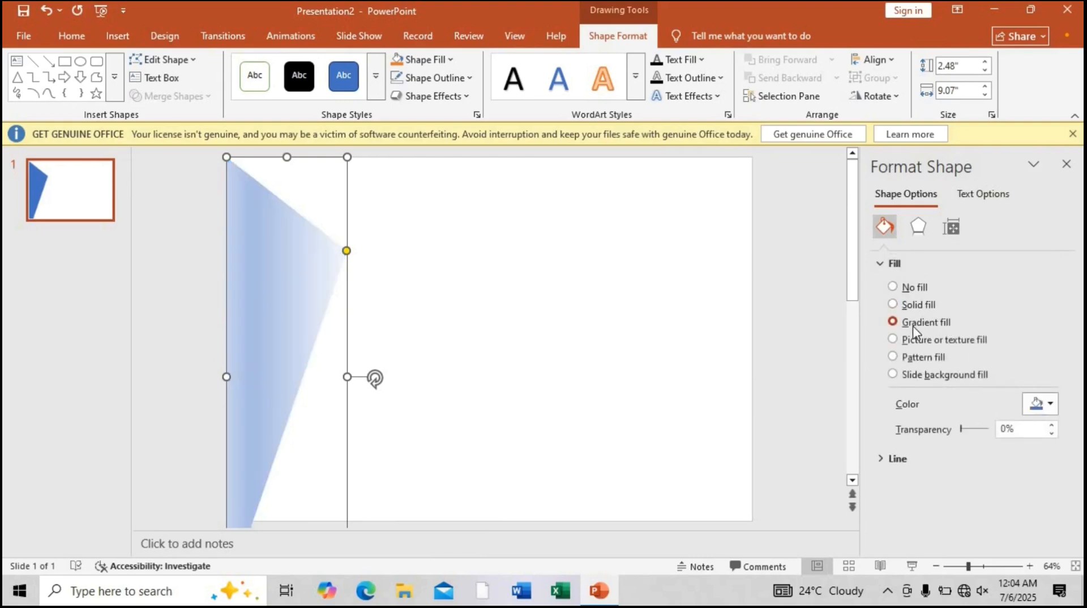
{"action": "left_click", "coordinate": [907, 309]}
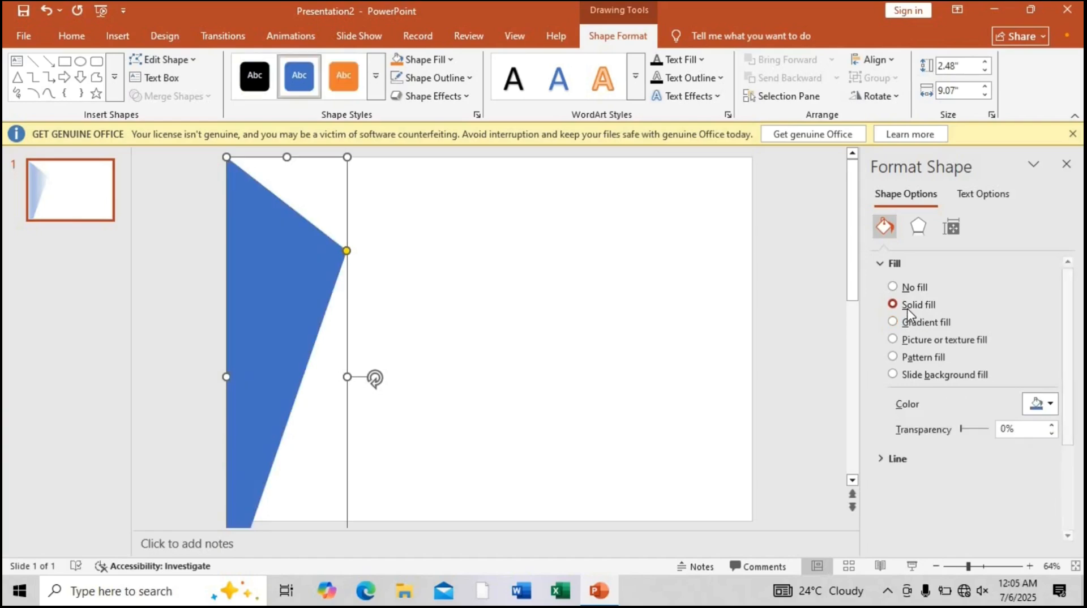
{"action": "left_click", "coordinate": [910, 328]}
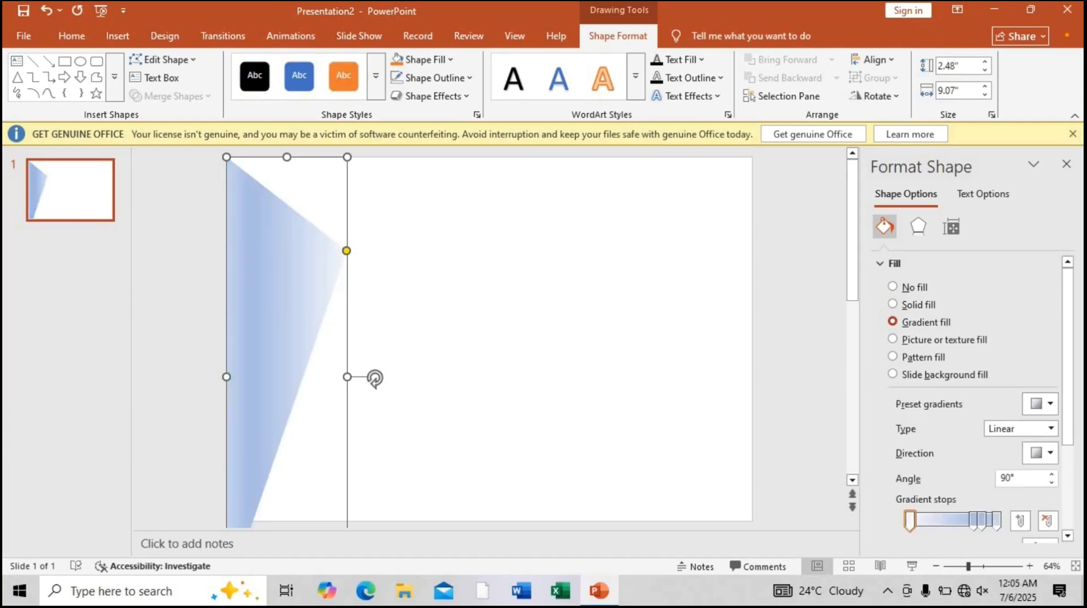
{"action": "scroll", "coordinate": [1076, 410], "scroll_direction": "down", "scroll_amount": 5}
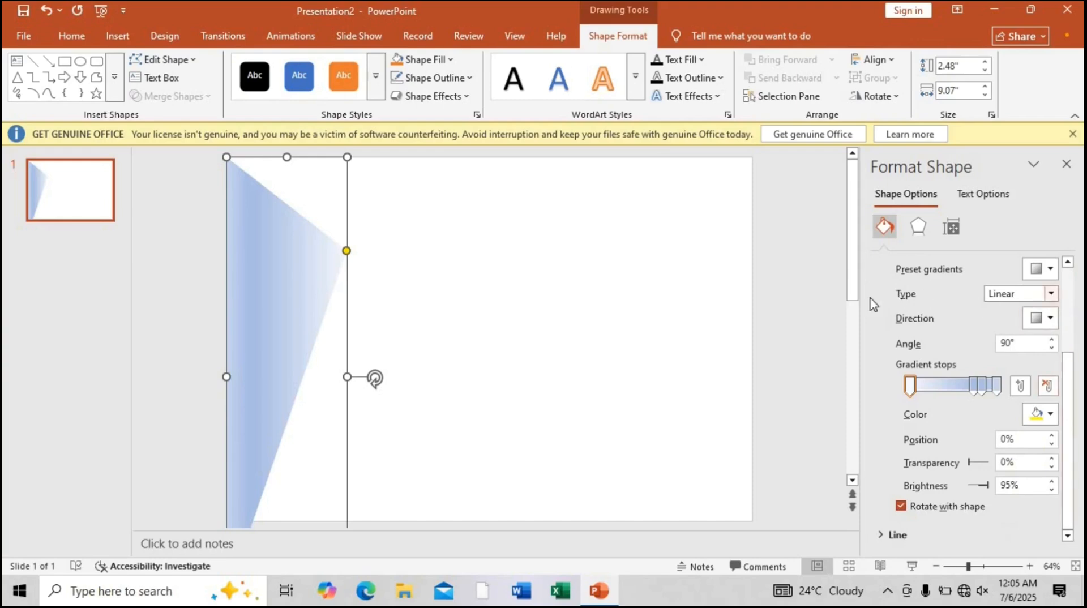
{"action": "left_click", "coordinate": [1030, 295]}
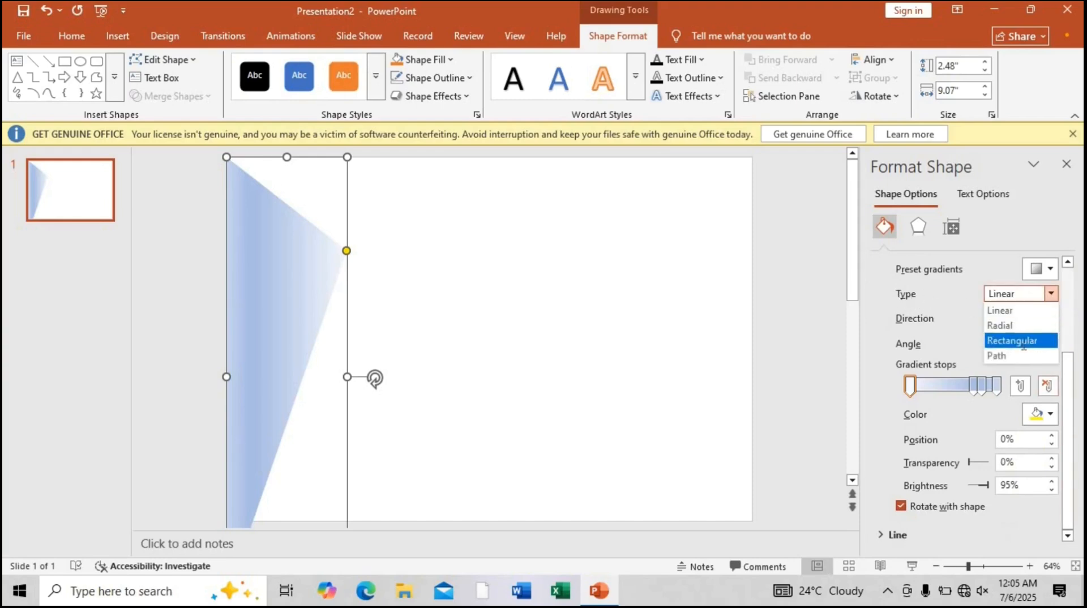
{"action": "left_click", "coordinate": [1024, 341]}
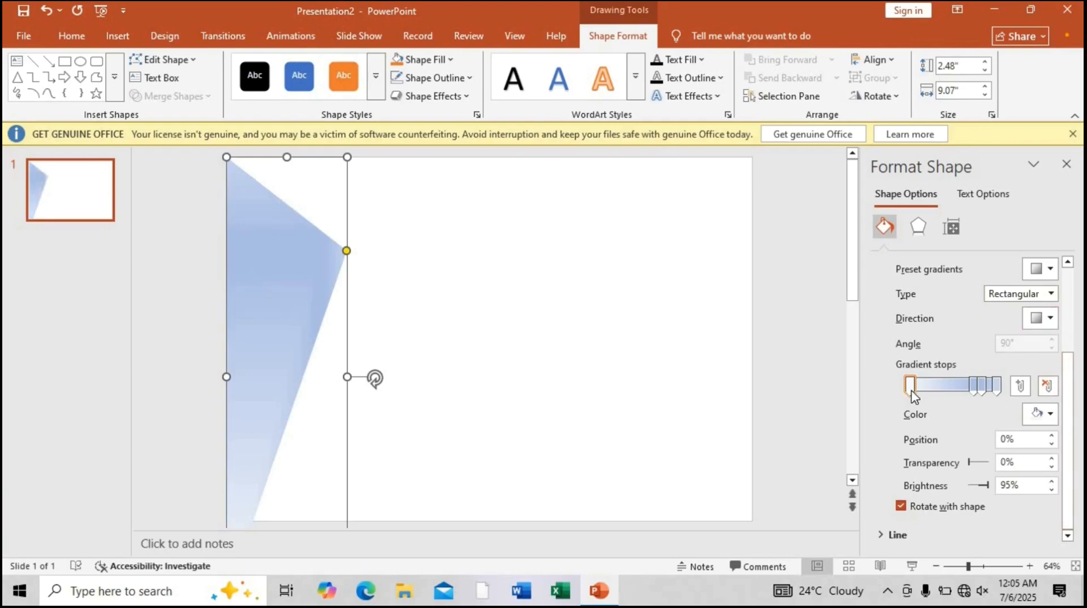
Color the gradient's first stop Dark Red and brighten it to the custom red #D00000
{"action": "left_click", "coordinate": [1049, 414]}
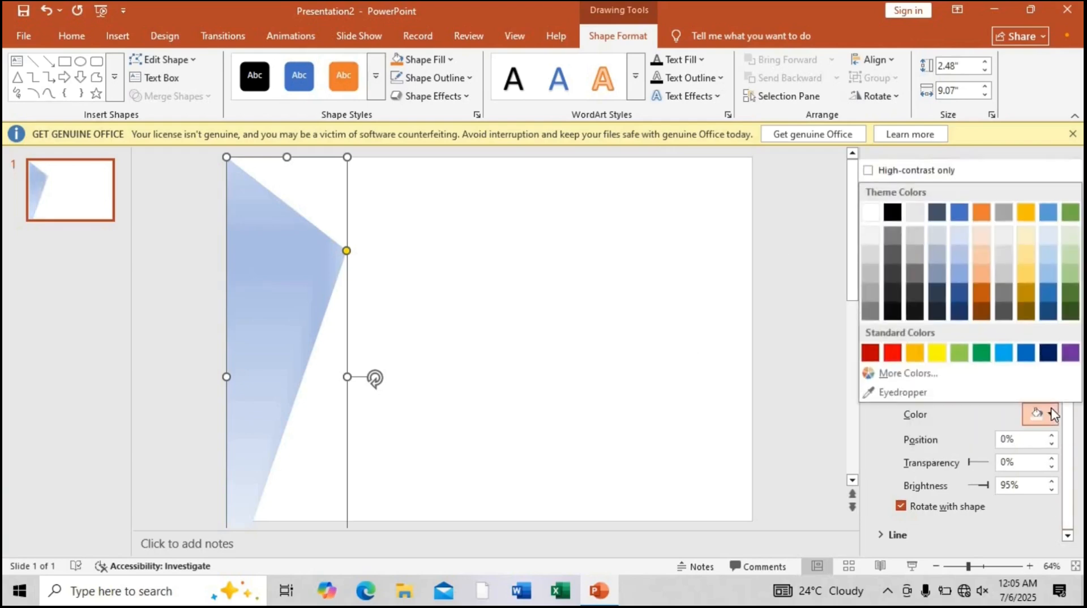
{"action": "left_click", "coordinate": [870, 355]}
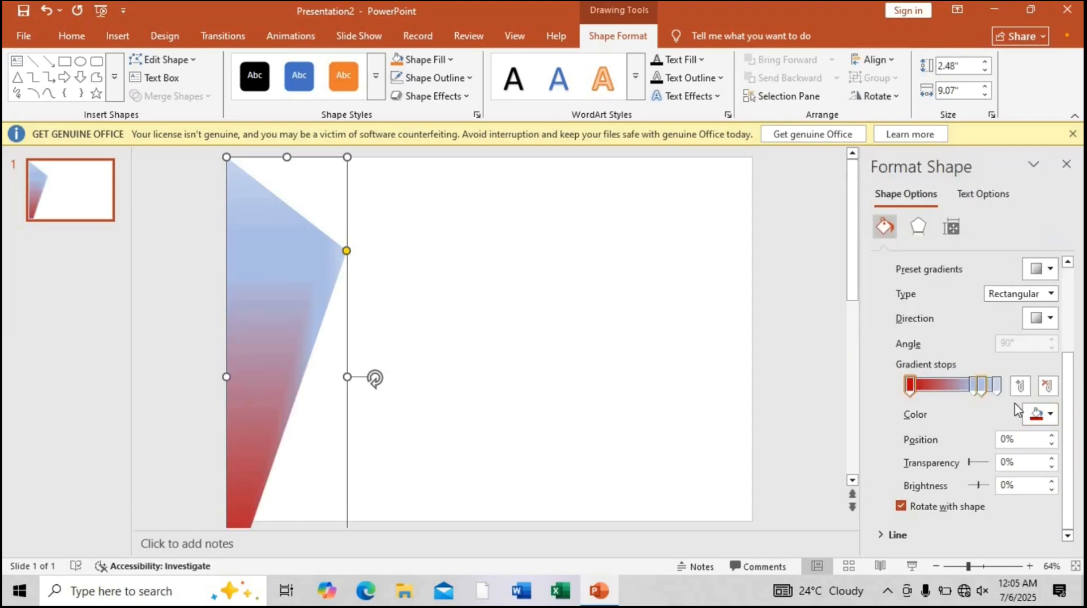
{"action": "left_click", "coordinate": [1047, 419]}
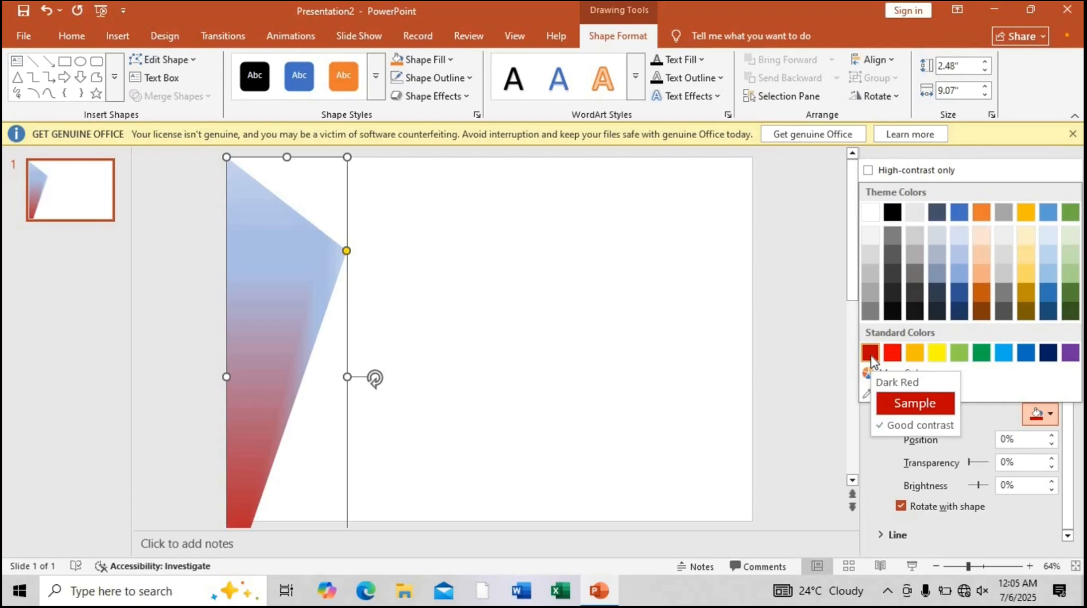
{"action": "left_click", "coordinate": [799, 357]}
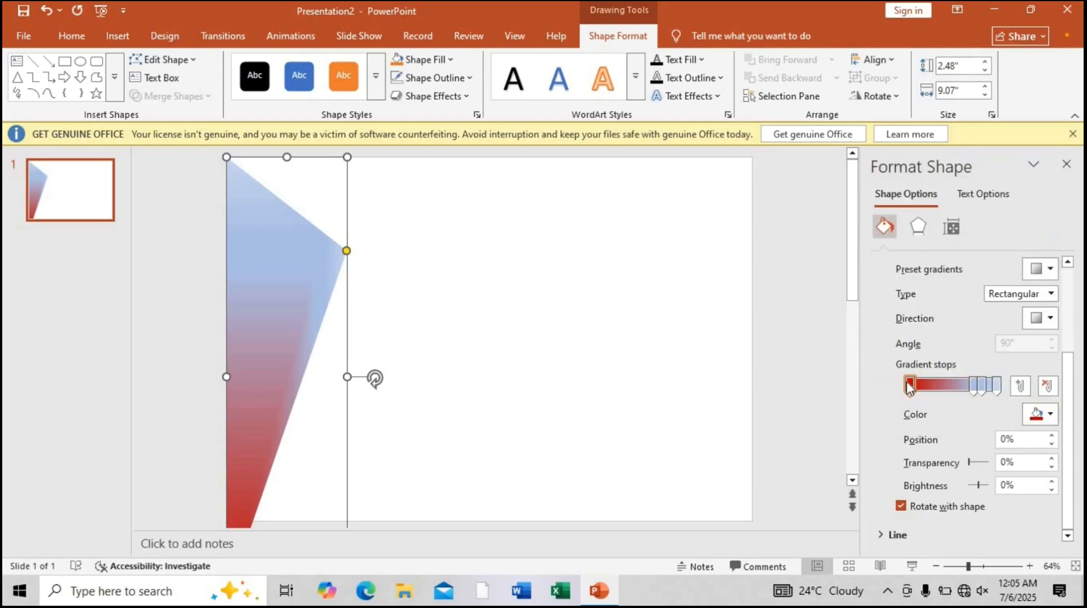
{"action": "left_click", "coordinate": [909, 386]}
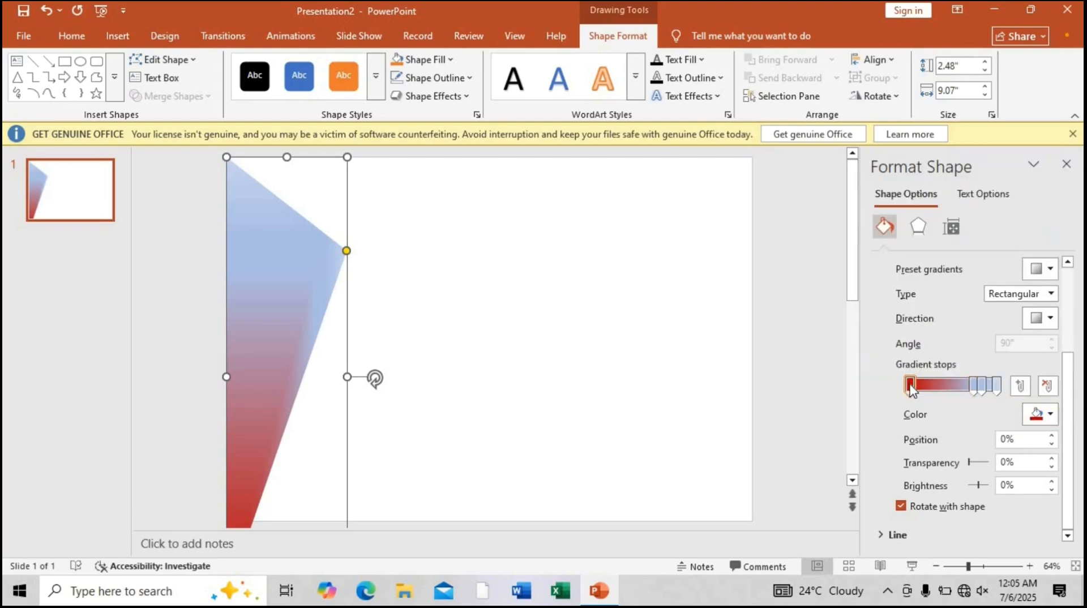
{"action": "left_click", "coordinate": [1039, 418]}
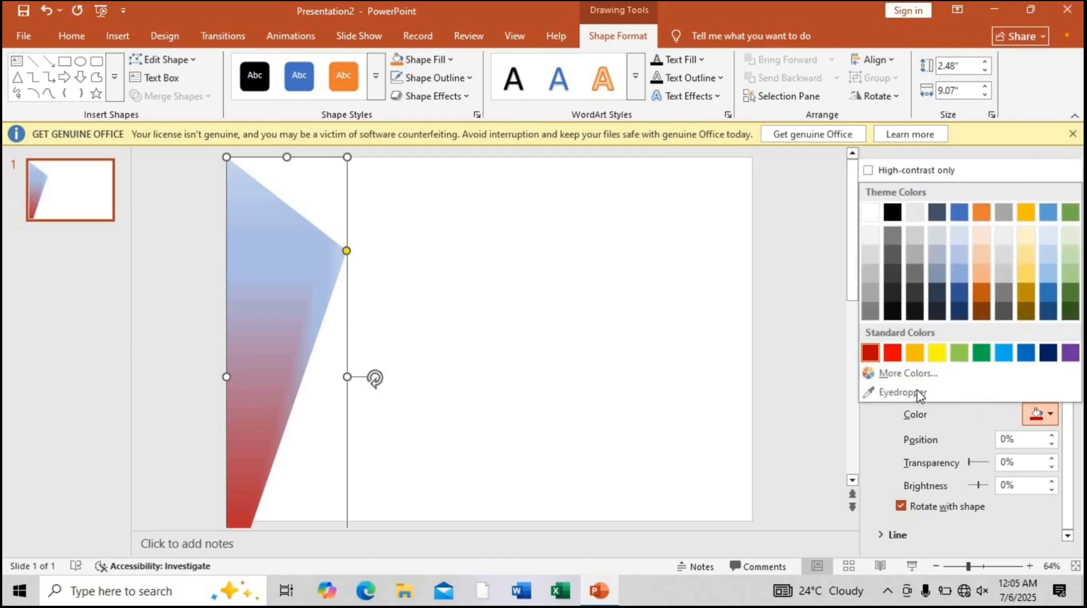
{"action": "left_click", "coordinate": [889, 374]}
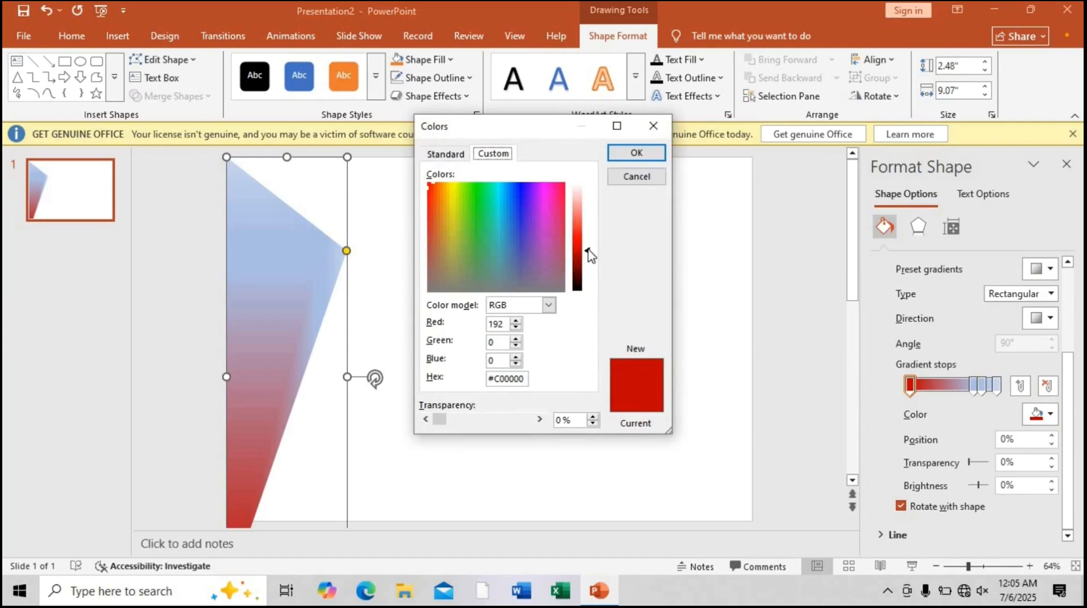
{"action": "left_click", "coordinate": [588, 251]}
{"action": "left_click", "coordinate": [588, 252]}
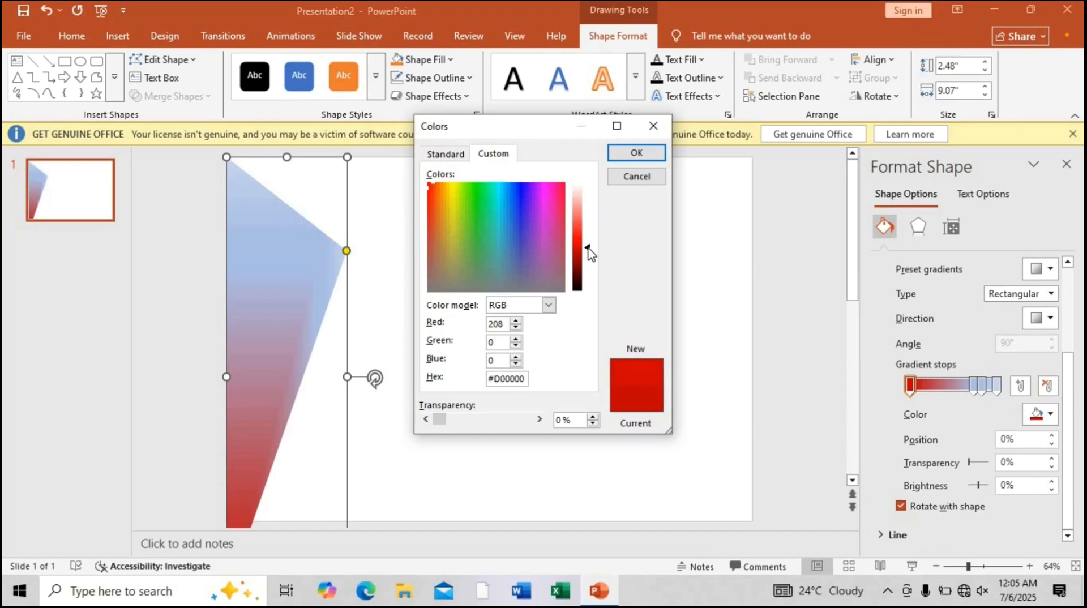
{"action": "left_click", "coordinate": [629, 154]}
Color the triangle's gradient stop at 74% Dark Red and darken it to the custom red #B00000
{"action": "left_click", "coordinate": [975, 390]}
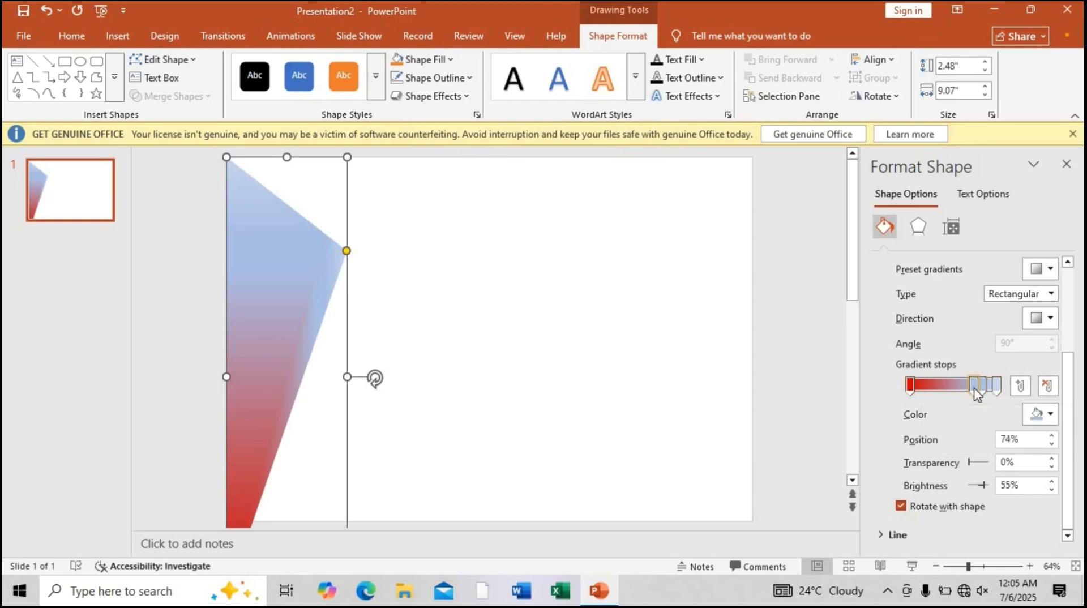
{"action": "left_click", "coordinate": [1051, 416]}
{"action": "left_click", "coordinate": [872, 318]}
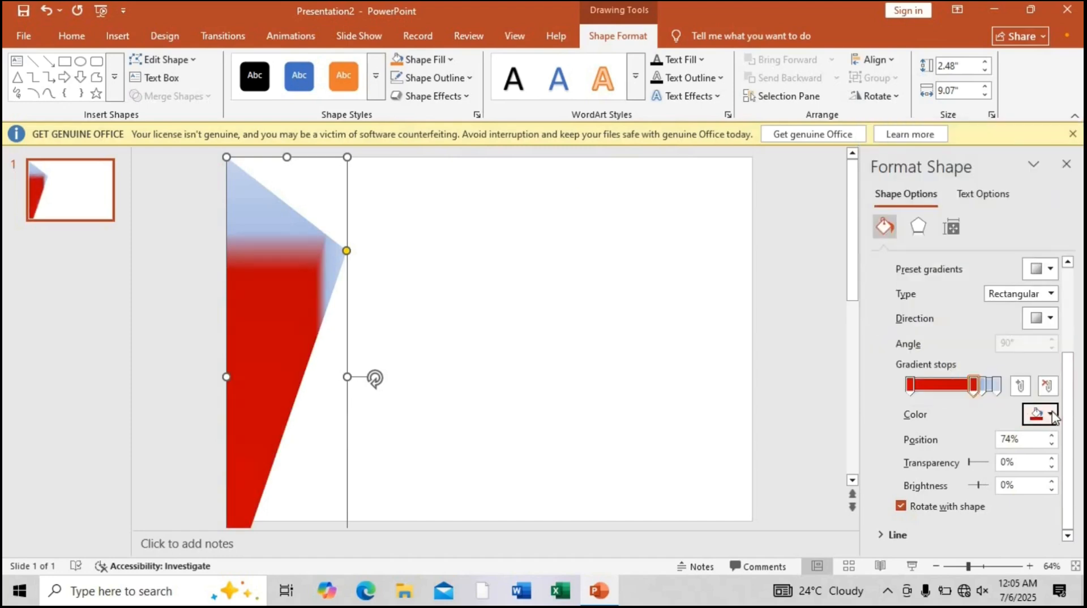
{"action": "left_click", "coordinate": [1051, 415]}
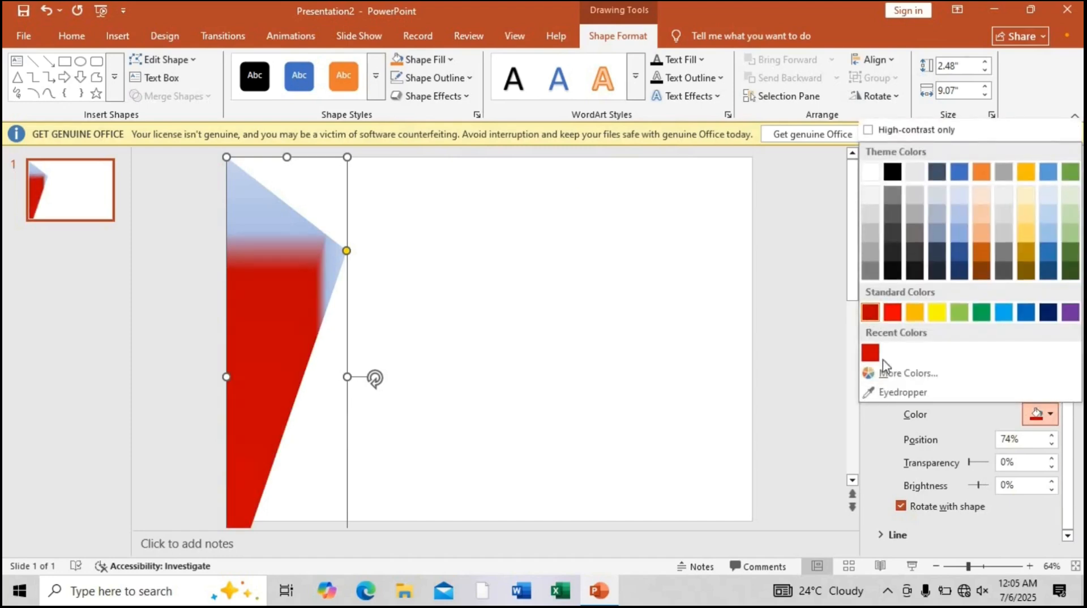
{"action": "left_click", "coordinate": [883, 374]}
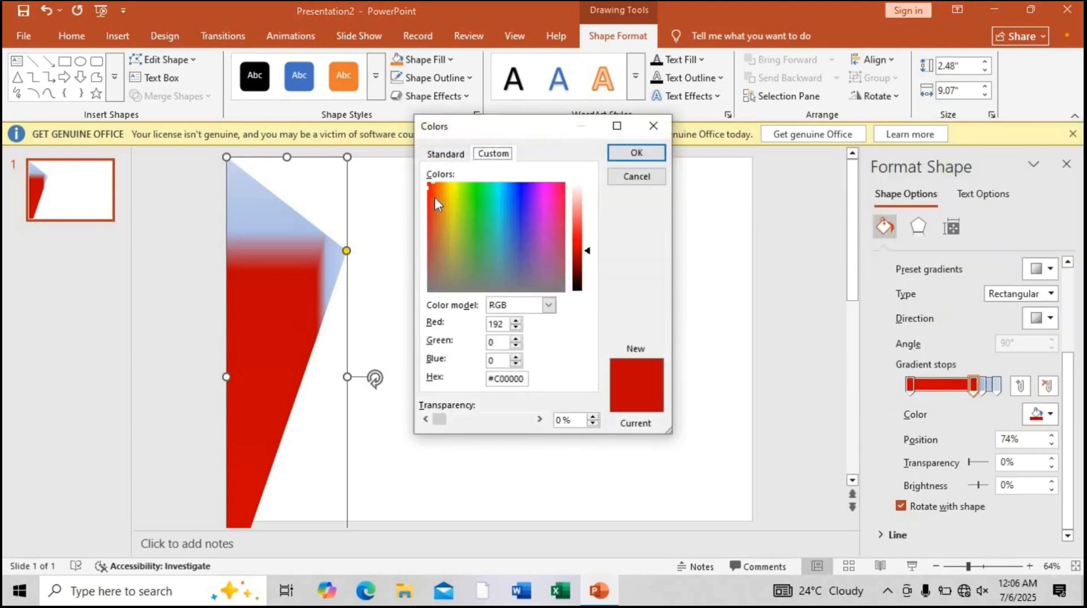
{"action": "left_click_drag", "start_coordinate": [589, 249], "coordinate": [587, 252]}
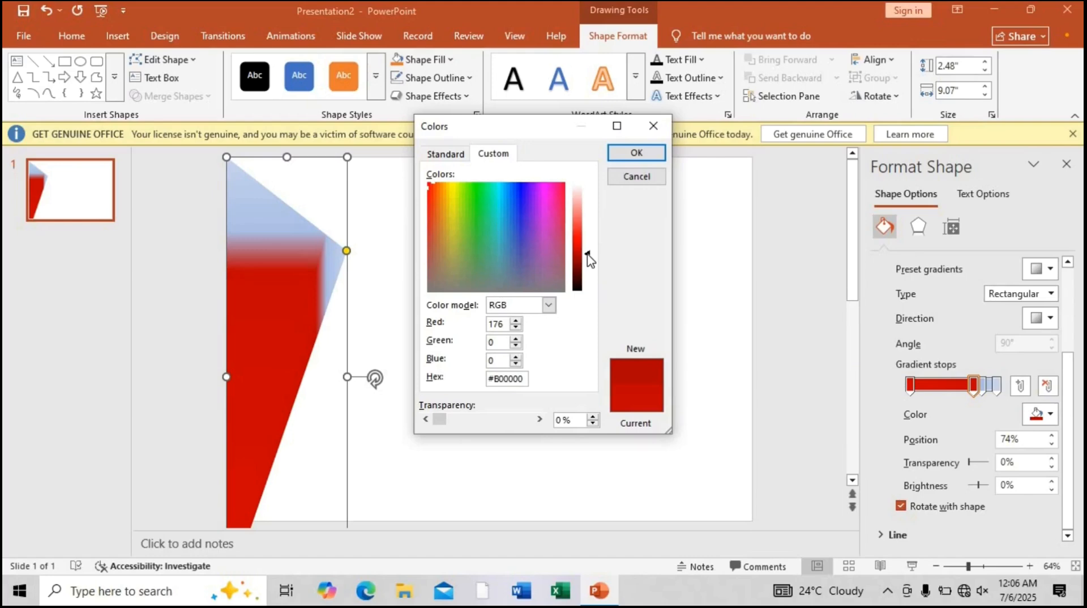
{"action": "left_click", "coordinate": [616, 151]}
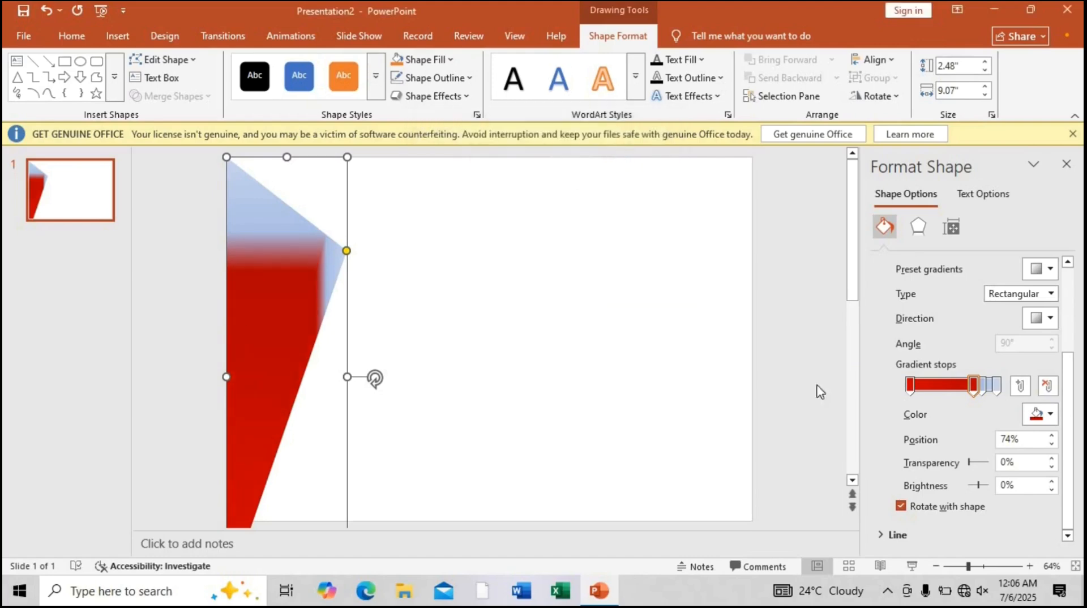
Color the gradient stop at 83% with the recent #B00000 red and the last stop with the recent #D00000 red
{"action": "left_click", "coordinate": [990, 388]}
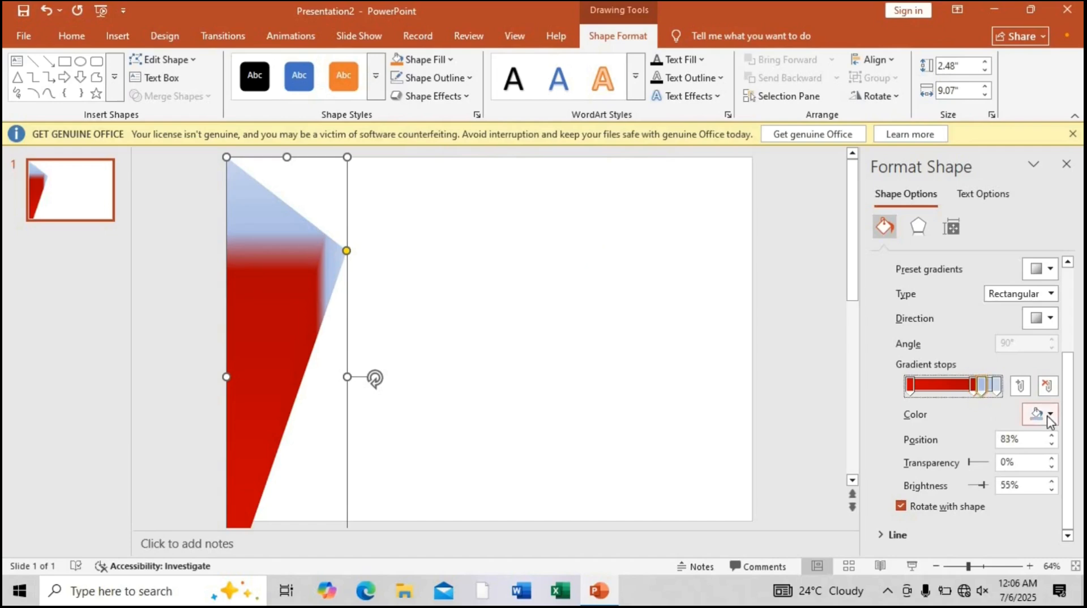
{"action": "left_click", "coordinate": [1043, 414]}
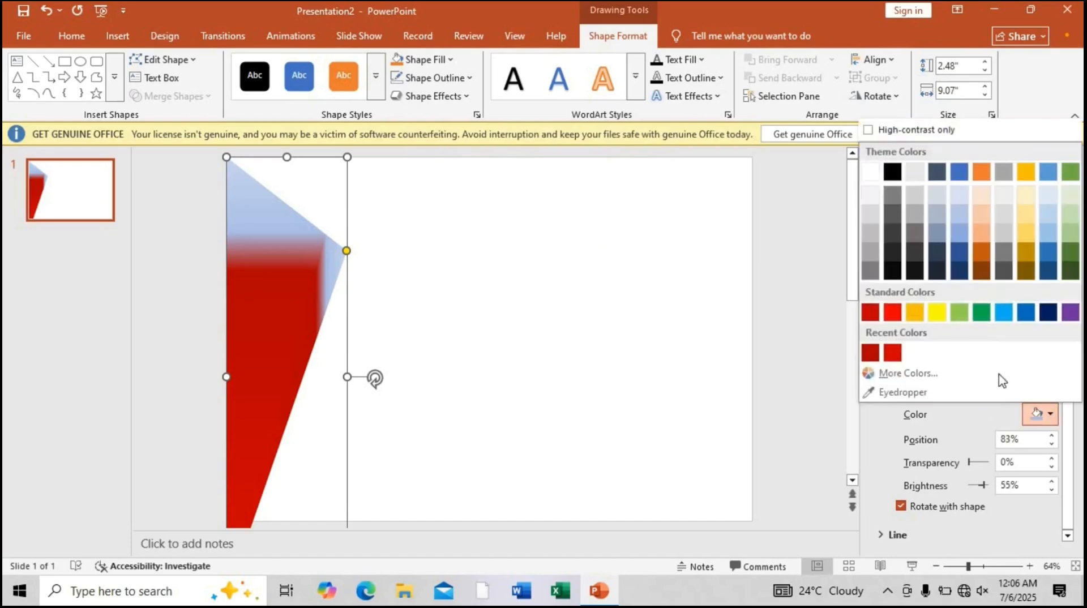
{"action": "left_click", "coordinate": [870, 352]}
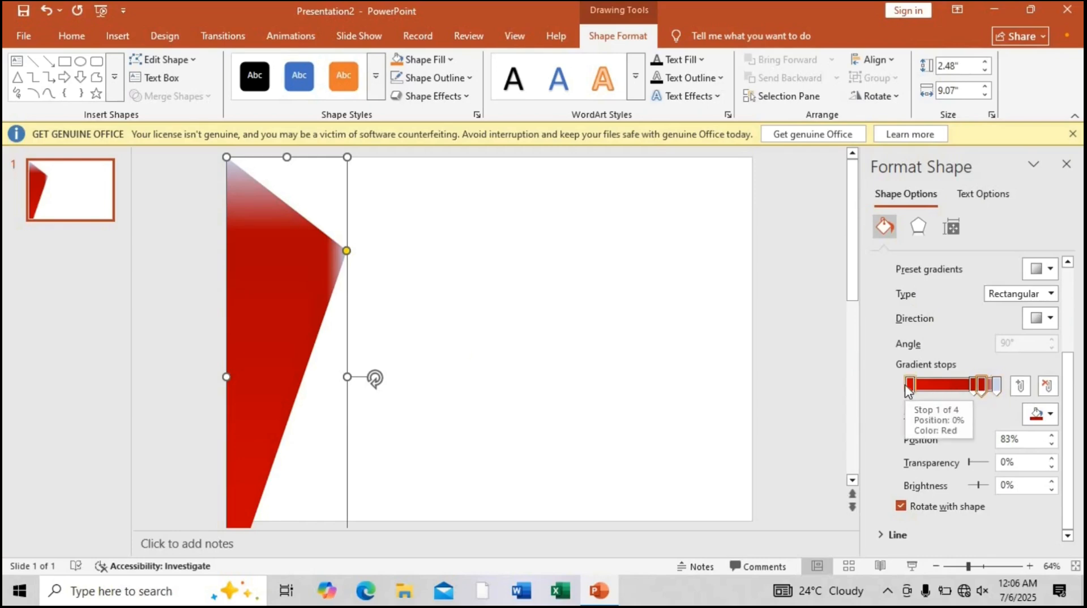
{"action": "left_click", "coordinate": [996, 385]}
{"action": "left_click", "coordinate": [1042, 413]}
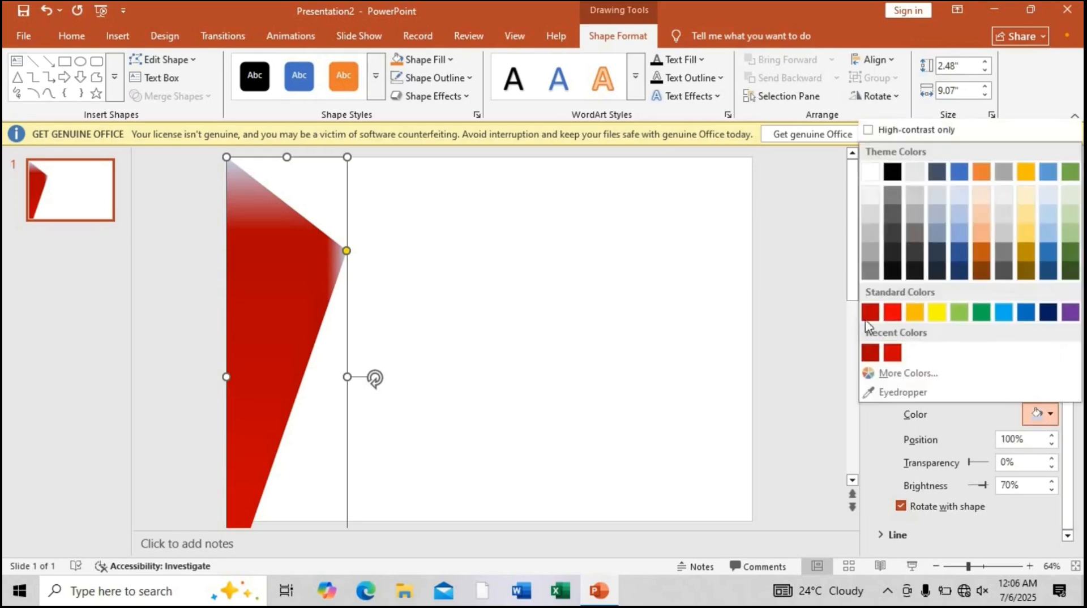
{"action": "left_click", "coordinate": [892, 353]}
{"action": "left_click", "coordinate": [425, 306]}
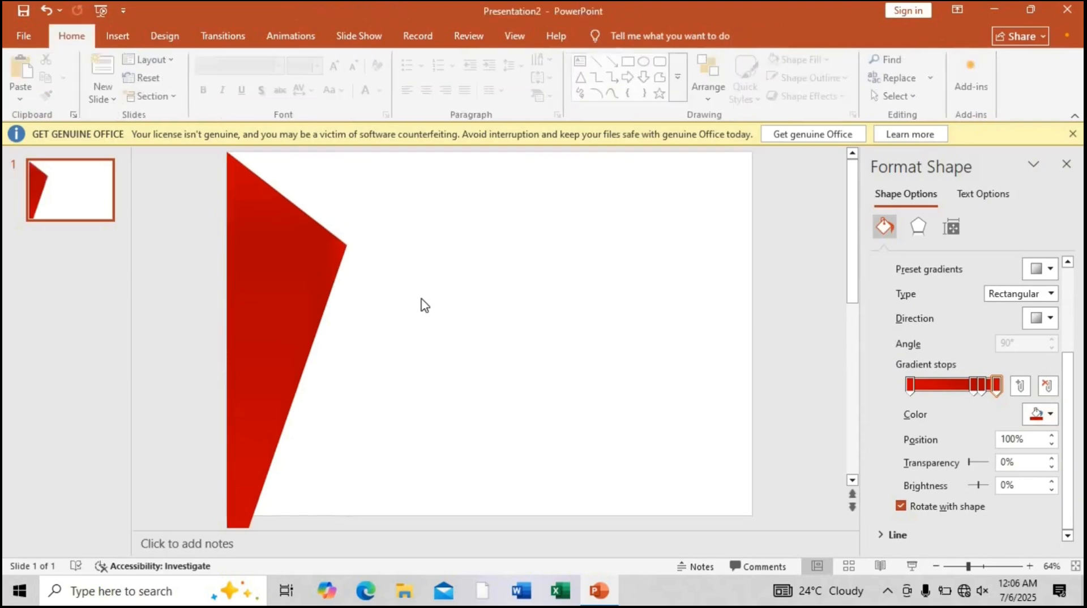
Stretch the red triangle's lower end further past the slide's bottom edge, to about 10.67" long
{"action": "left_click", "coordinate": [276, 307]}
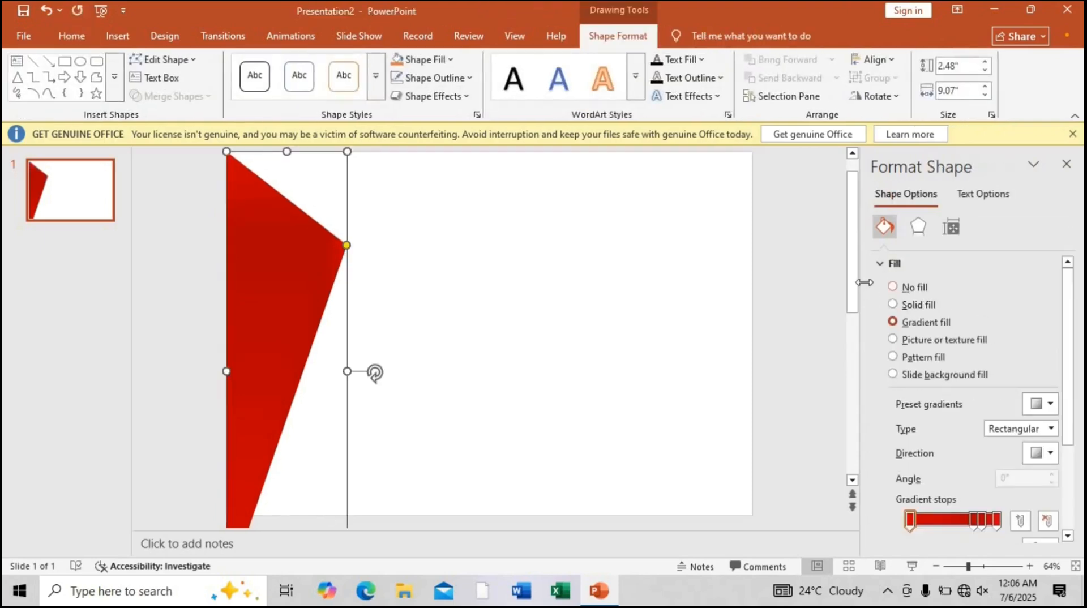
{"action": "scroll", "coordinate": [860, 371], "scroll_direction": "down", "scroll_amount": 1}
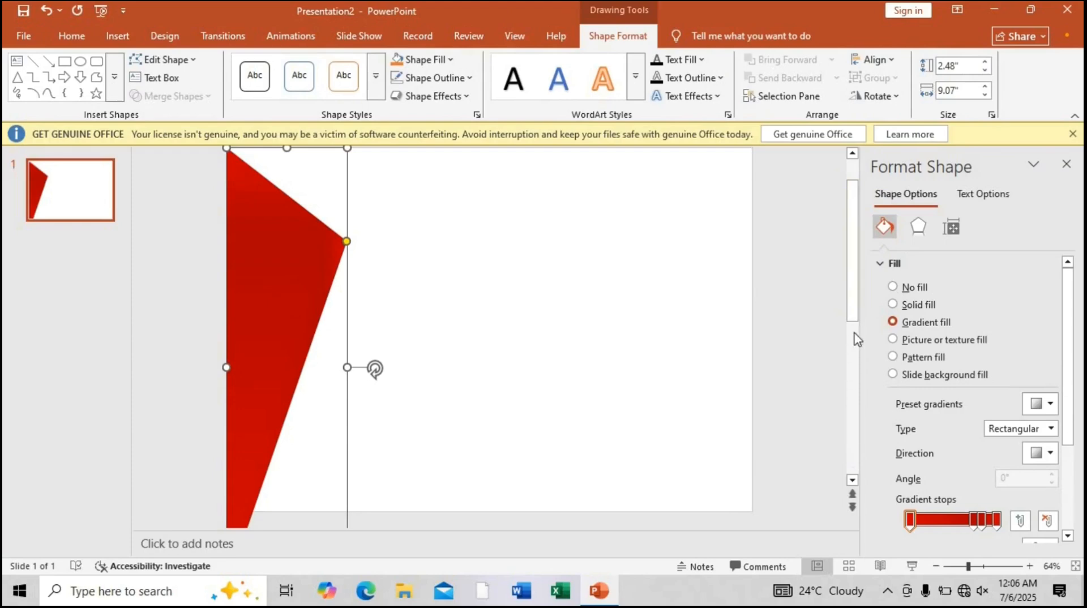
{"action": "scroll", "coordinate": [859, 432], "scroll_direction": "down", "scroll_amount": 3}
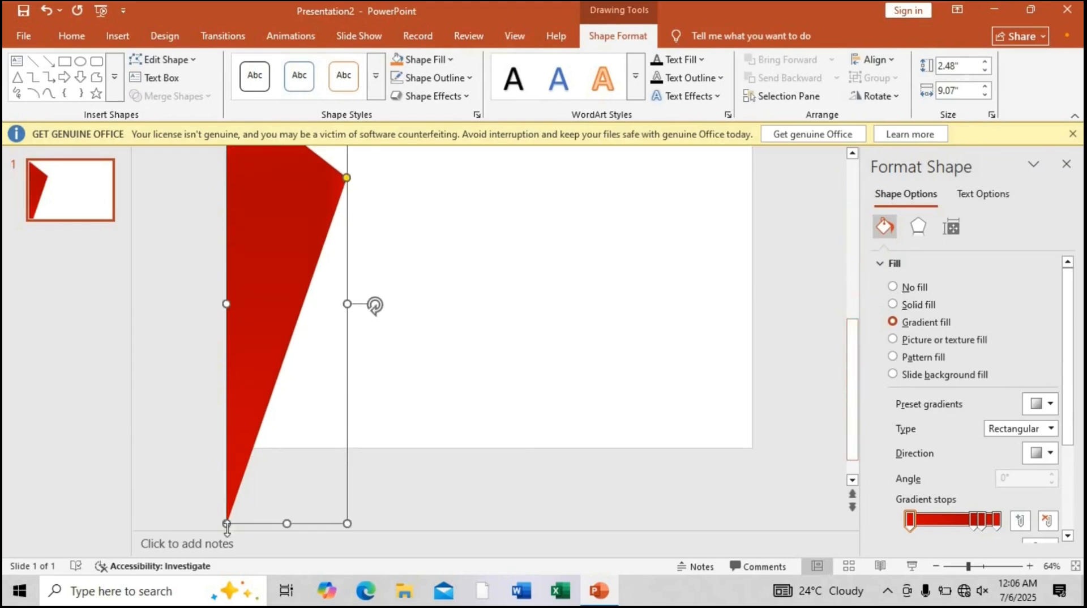
{"action": "left_click_drag", "start_coordinate": [285, 523], "coordinate": [312, 597]}
{"action": "left_click_drag", "start_coordinate": [263, 545], "coordinate": [263, 545]}
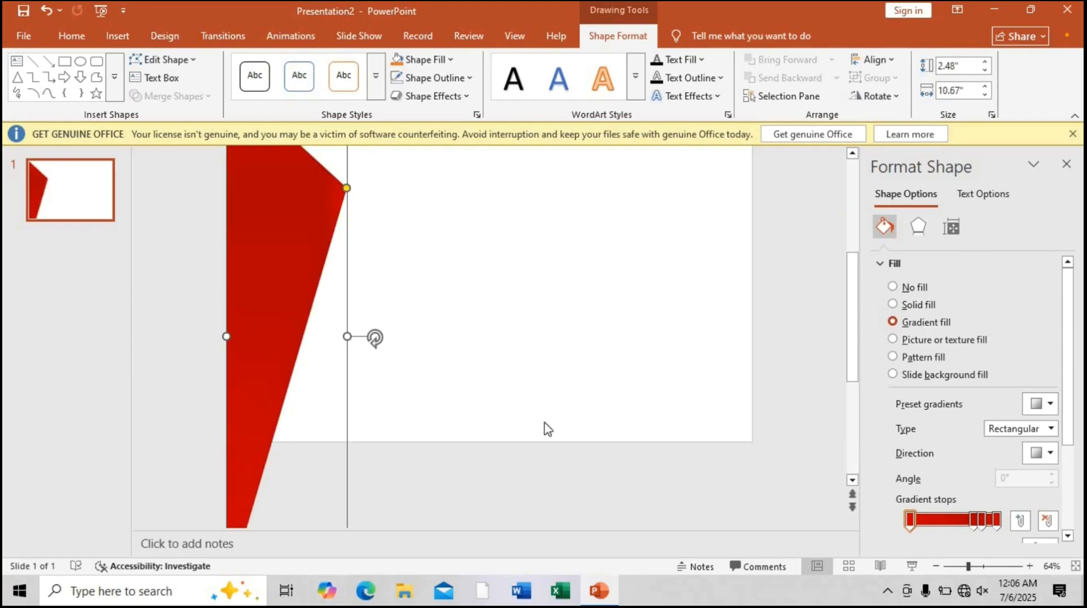
Shift the triangle's apex slightly upward along its side and narrow the shape to about 2.38"
{"action": "left_click_drag", "start_coordinate": [859, 359], "coordinate": [851, 177]}
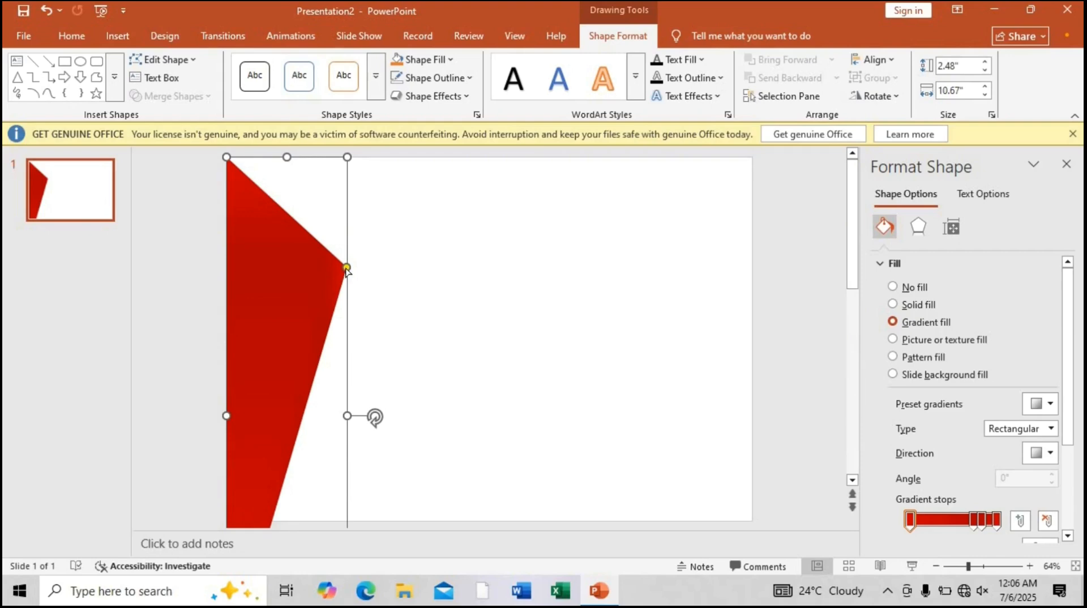
{"action": "left_click_drag", "start_coordinate": [338, 260], "coordinate": [323, 257]}
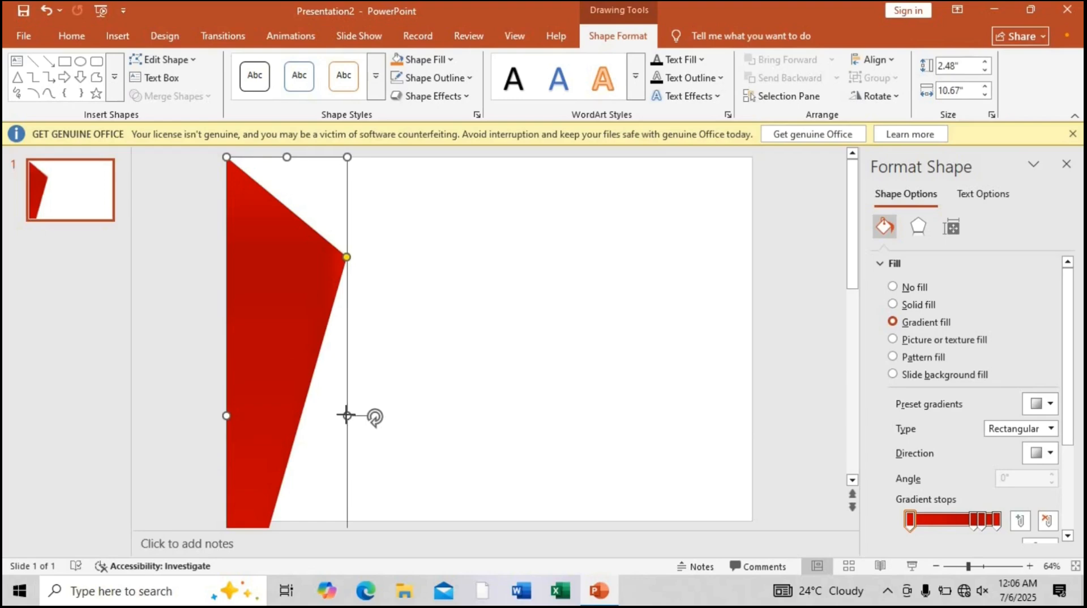
{"action": "left_click_drag", "start_coordinate": [346, 416], "coordinate": [343, 416]}
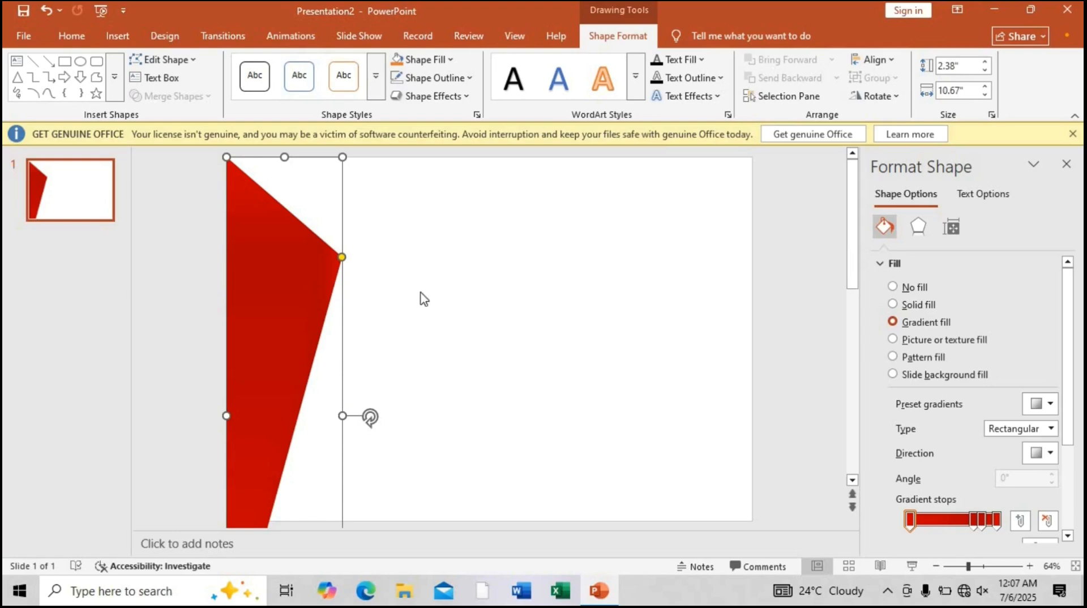
Duplicate the red triangle and place the copy clear of the original, near the middle of the slide
{"action": "key", "text": "Delete"}
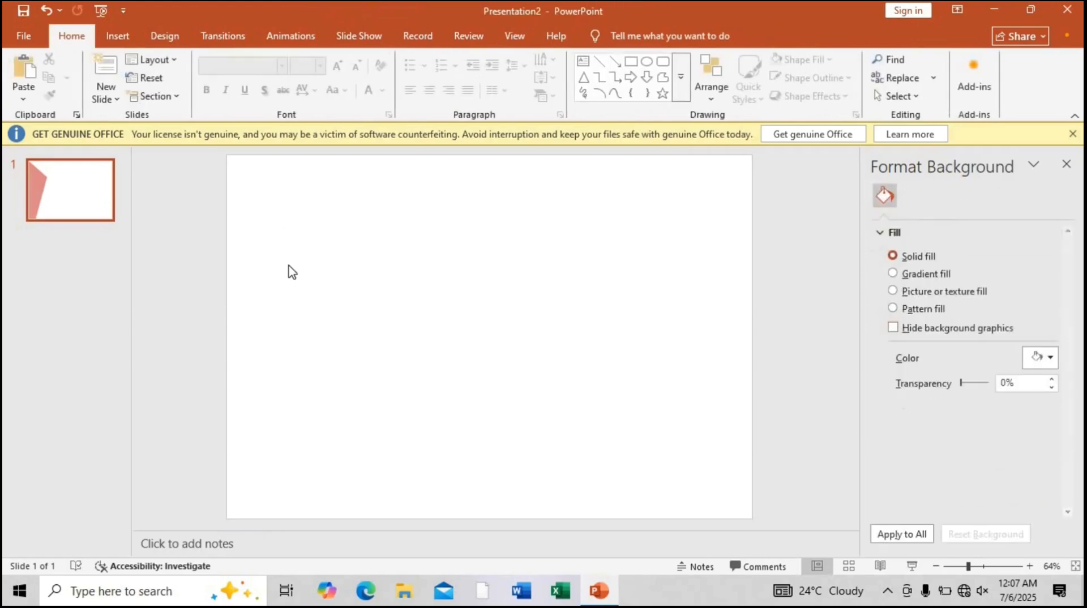
{"action": "key", "text": "ctrl+z"}
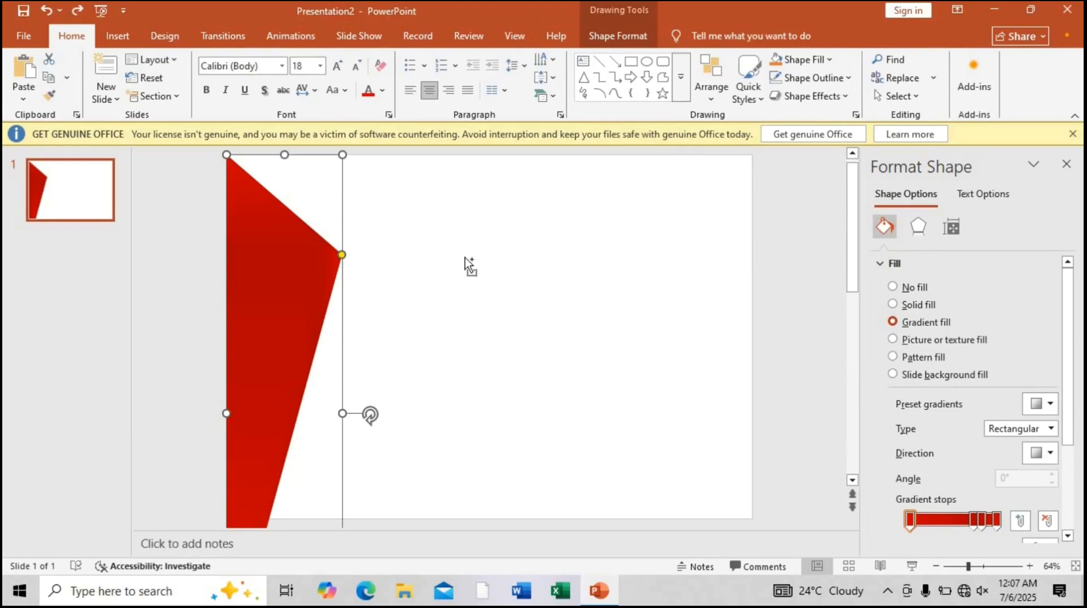
{"action": "left_click_drag", "start_coordinate": [464, 257], "coordinate": [468, 262]}
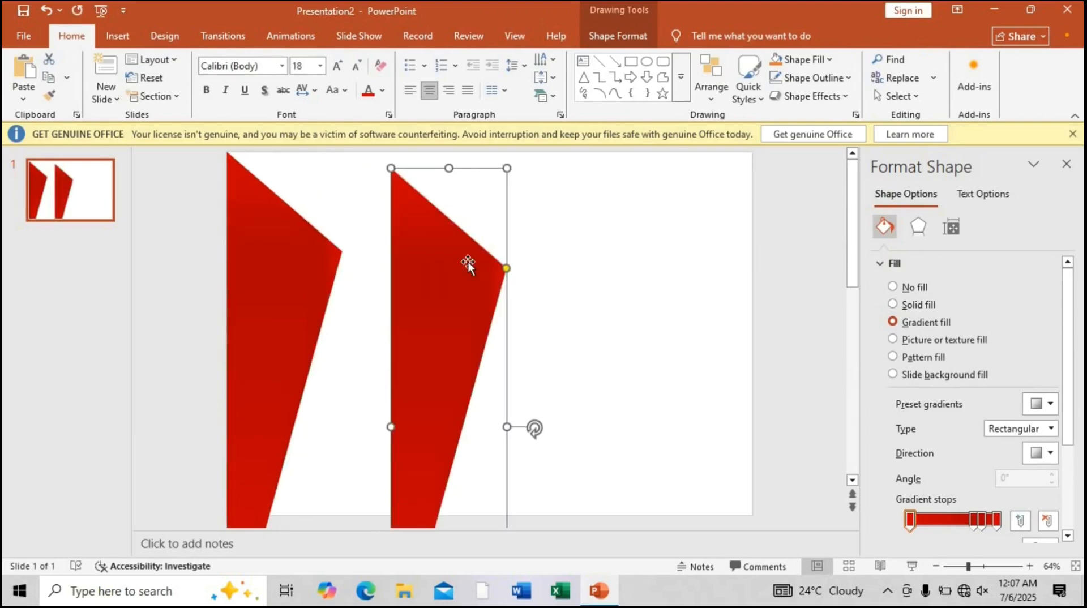
{"action": "left_click", "coordinate": [410, 199]}
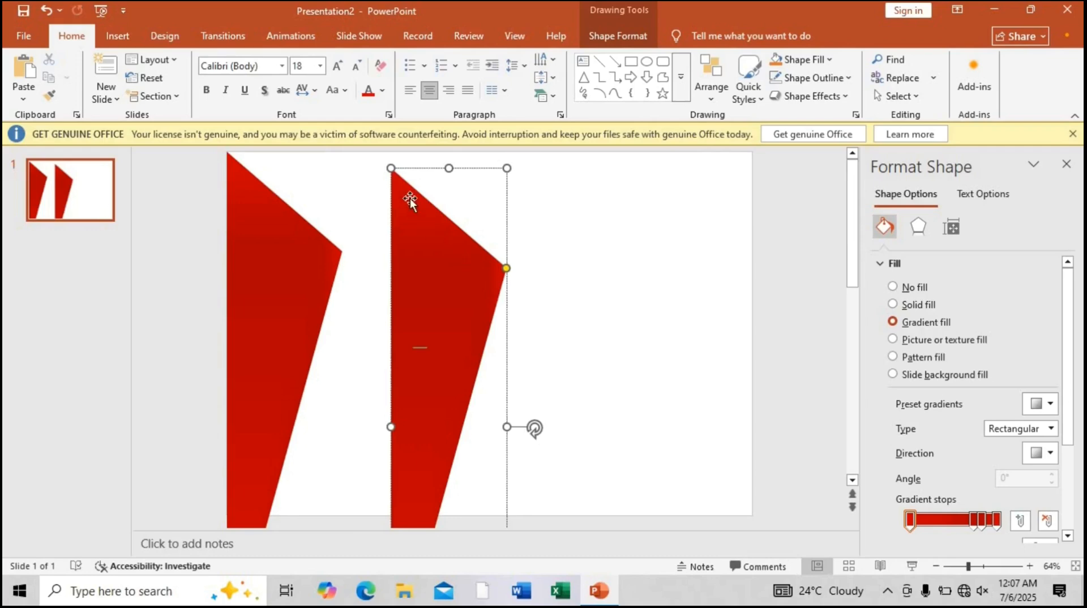
{"action": "left_click_drag", "start_coordinate": [430, 265], "coordinate": [373, 218]}
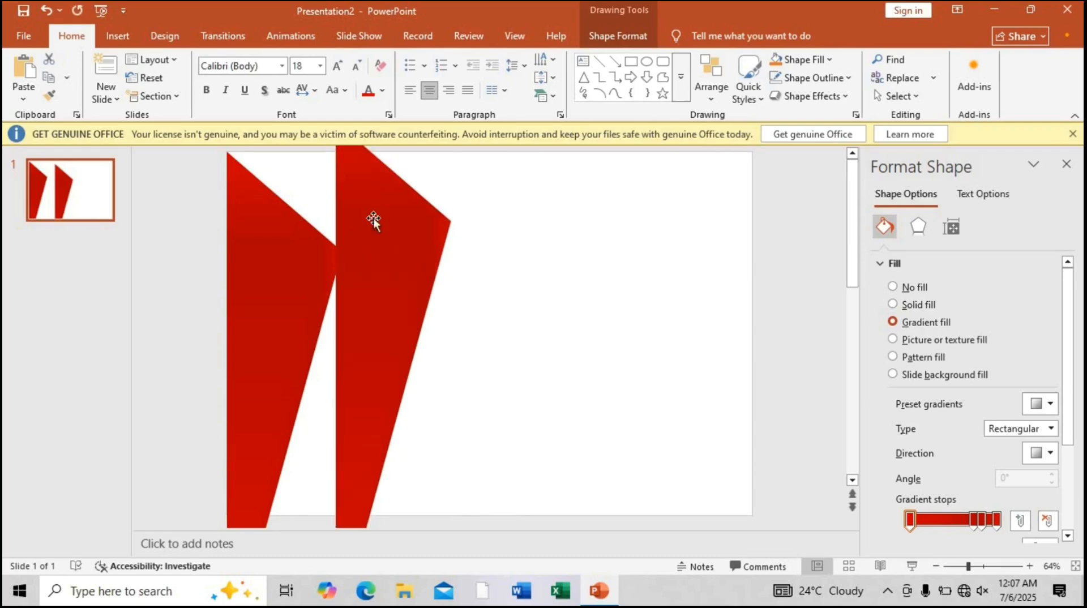
{"action": "key", "text": "Delete"}
{"action": "key", "text": "ctrl+z"}
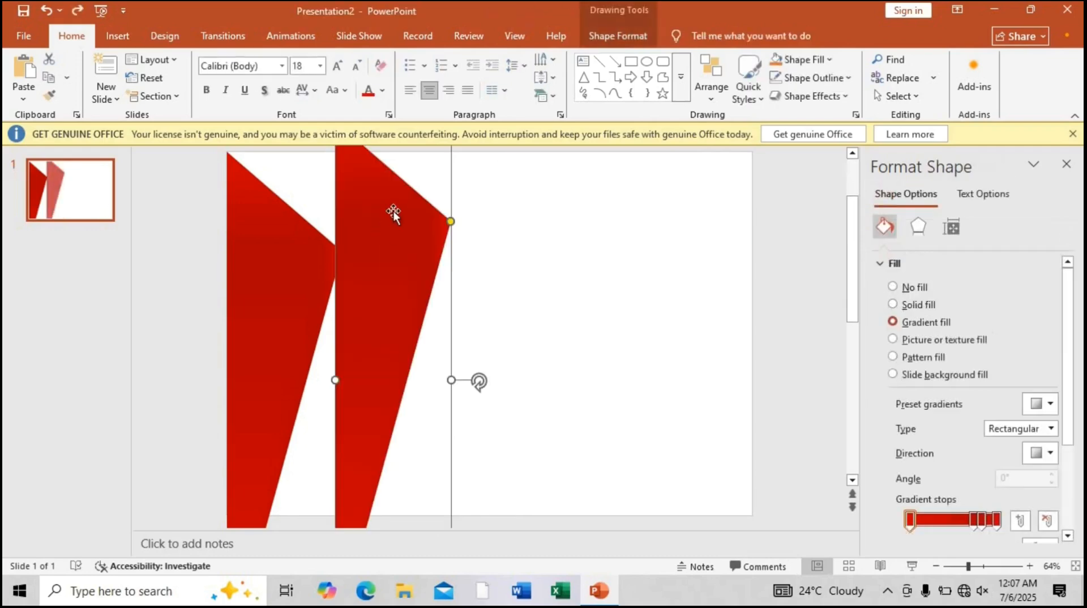
{"action": "left_click_drag", "start_coordinate": [393, 211], "coordinate": [489, 278]}
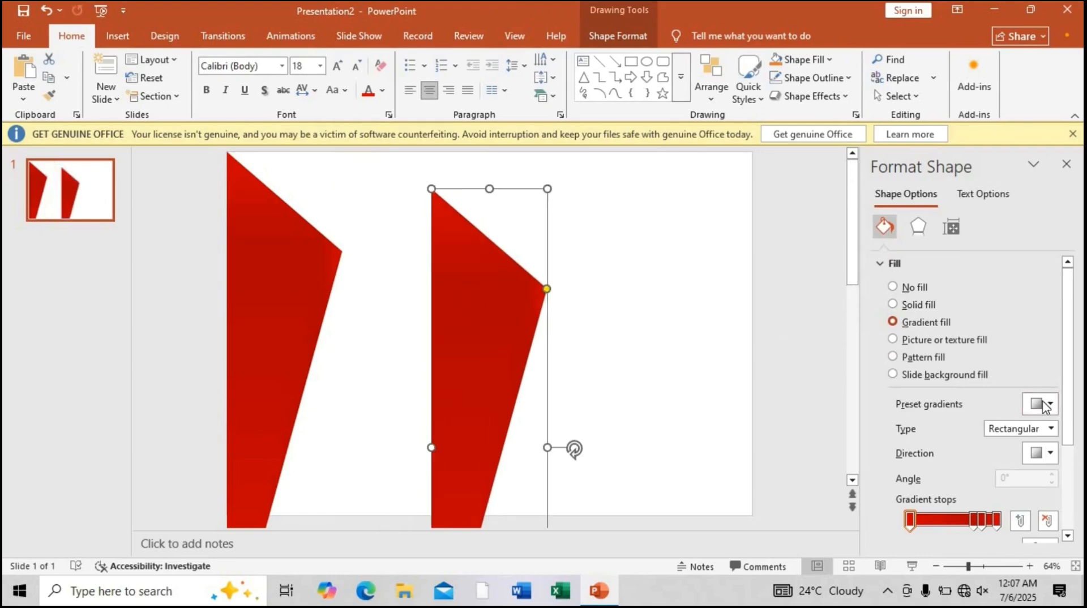
{"action": "key", "text": "Delete"}
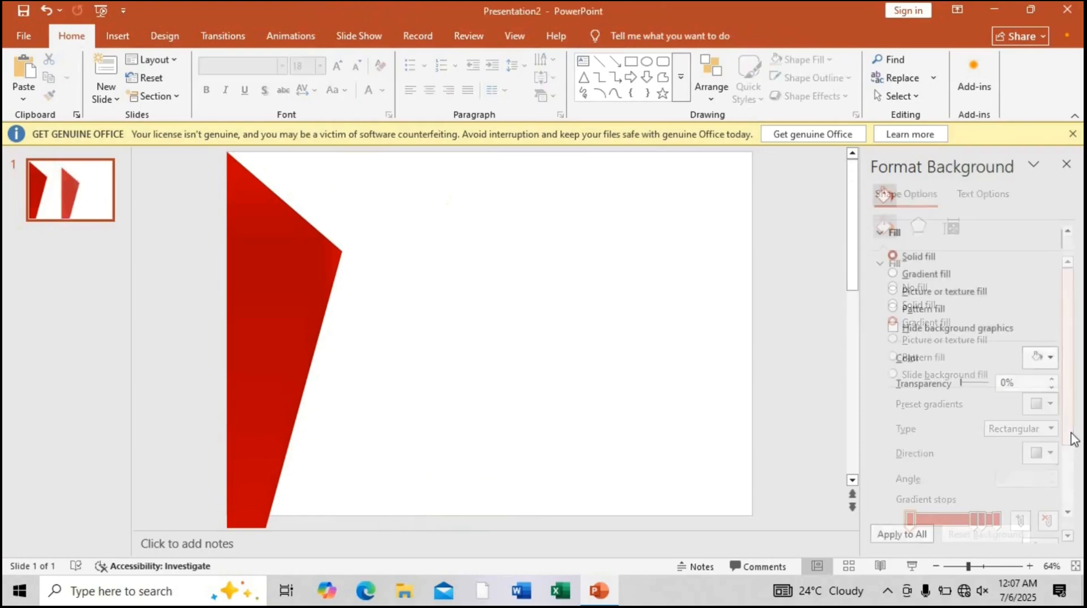
{"action": "key", "text": "ctrl+z"}
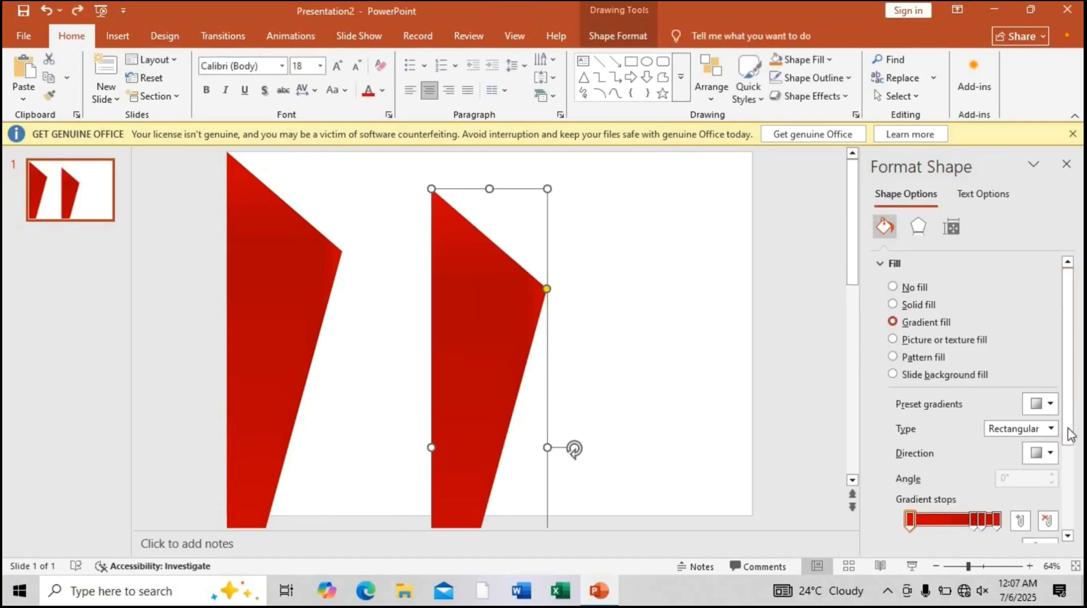
Color the copied triangle's first gradient stop with the custom orange #F9A307
{"action": "scroll", "coordinate": [1070, 435], "scroll_direction": "down", "scroll_amount": 5}
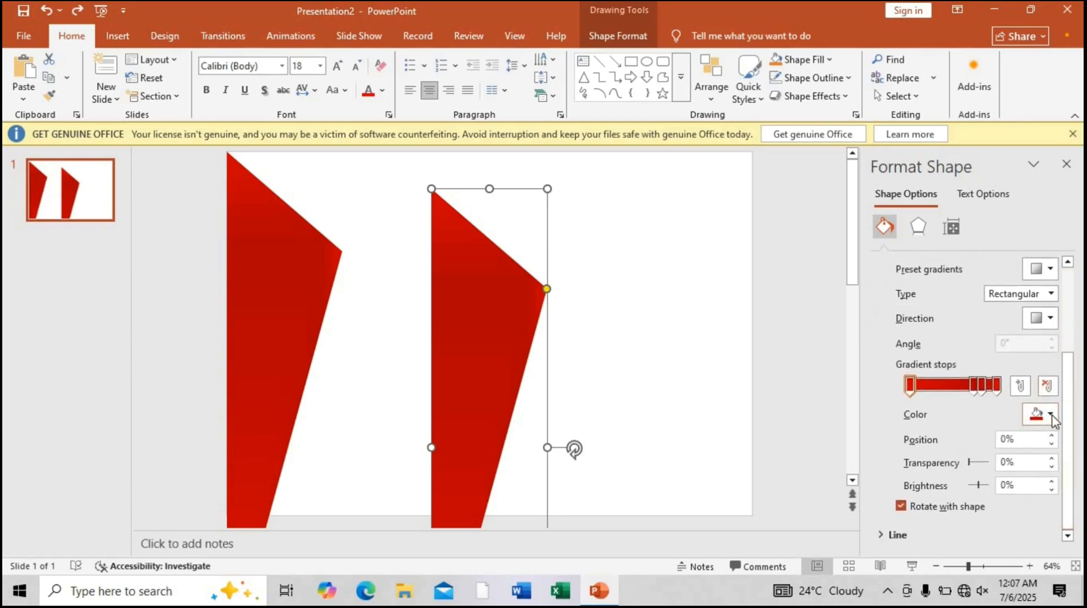
{"action": "left_click", "coordinate": [1042, 419]}
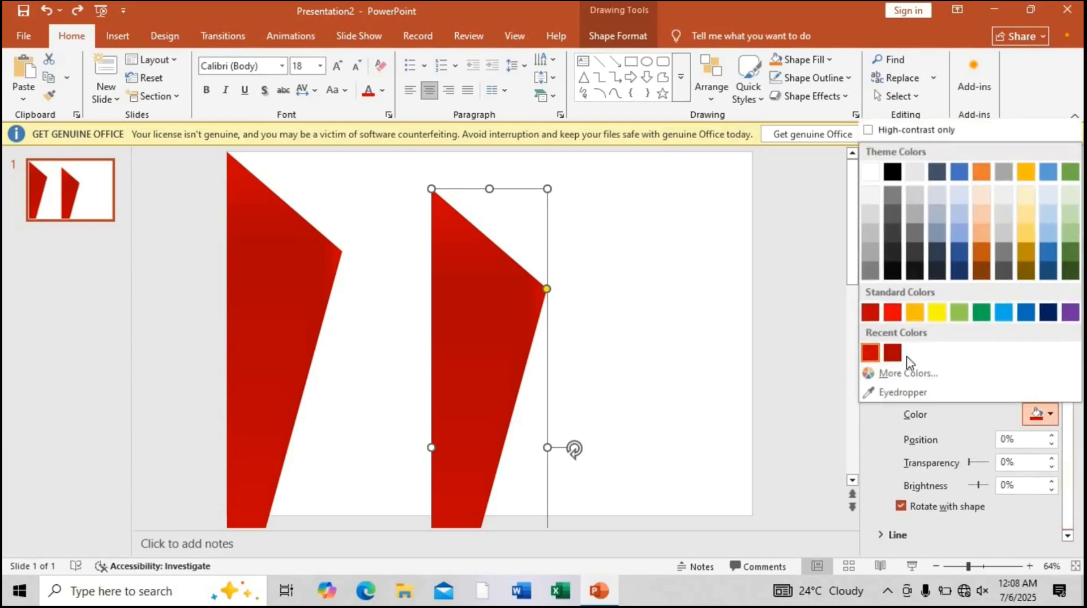
{"action": "left_click", "coordinate": [915, 313]}
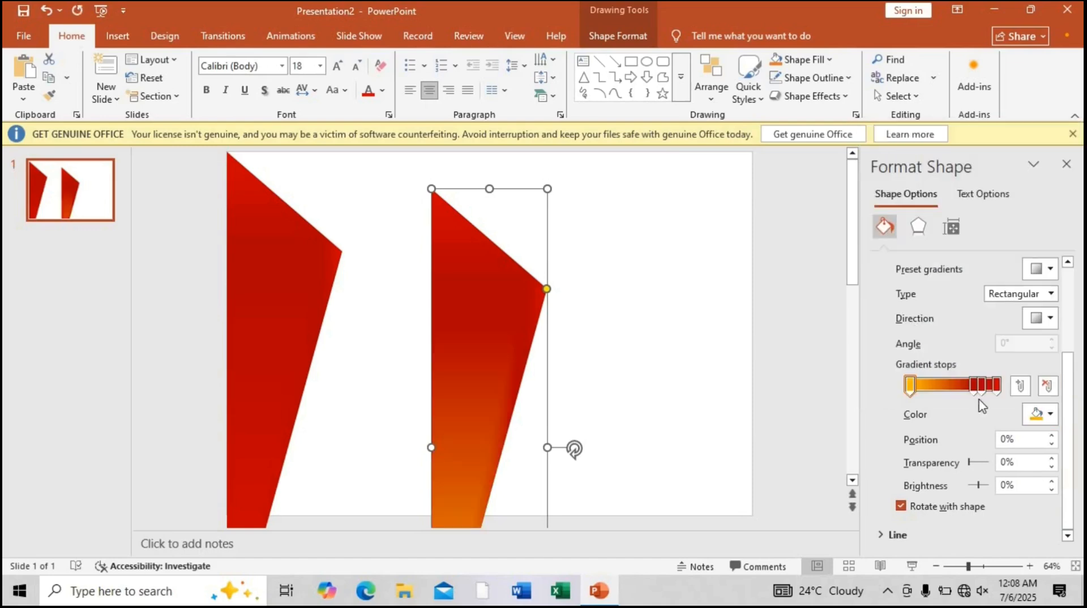
{"action": "left_click", "coordinate": [1049, 421]}
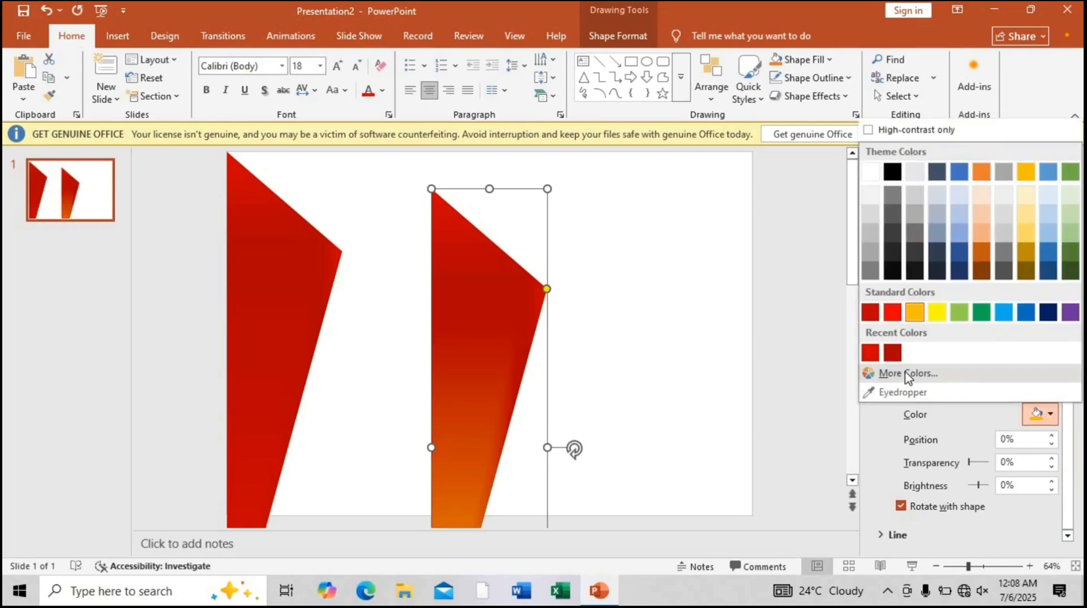
{"action": "left_click", "coordinate": [908, 374]}
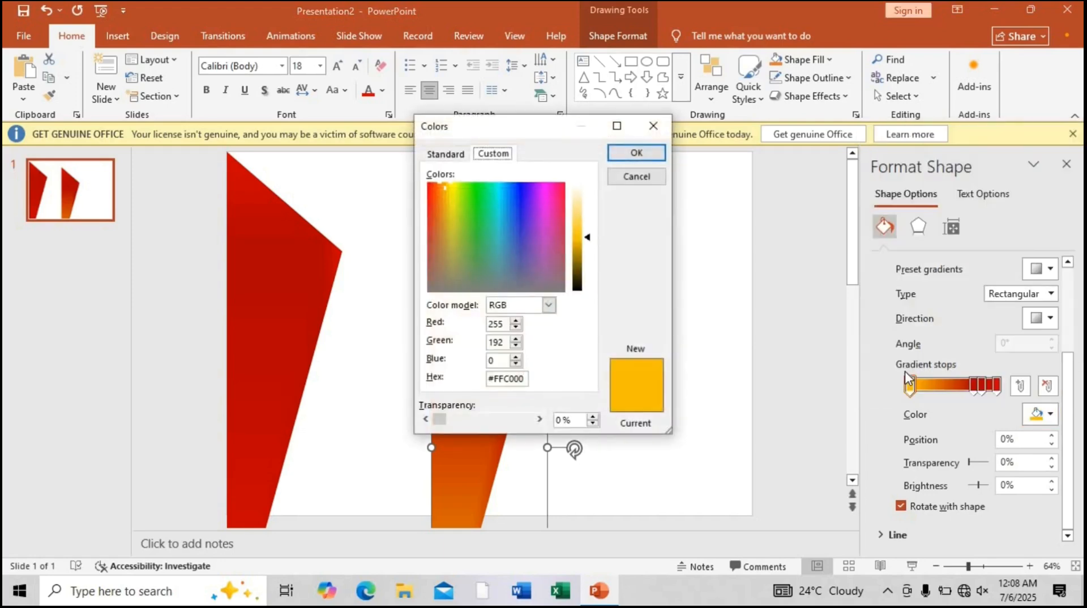
{"action": "left_click", "coordinate": [442, 188]}
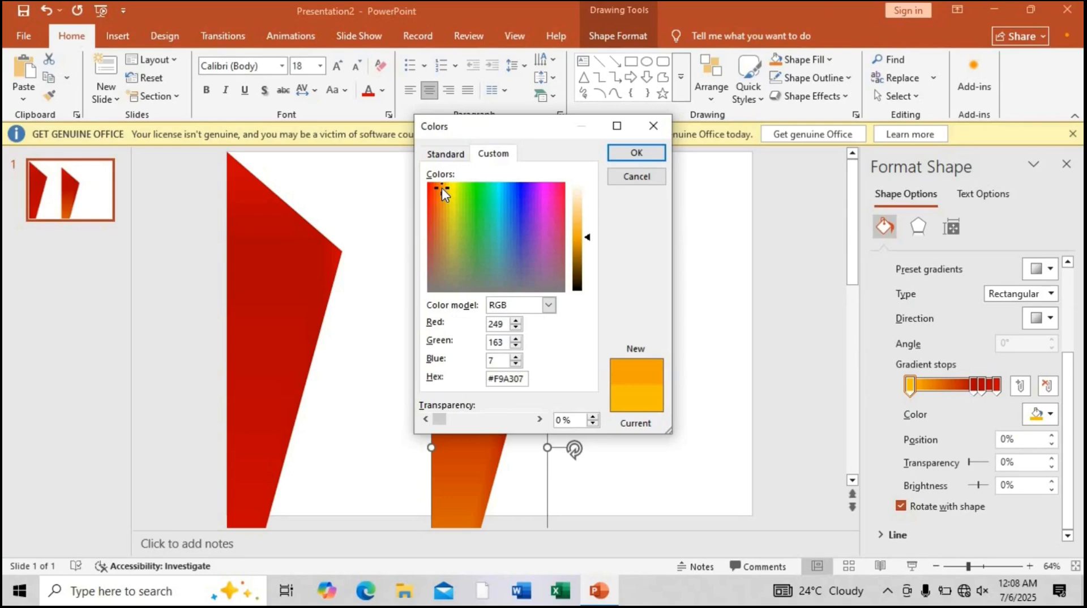
{"action": "left_click", "coordinate": [636, 153]}
Color the orange copy's gradient stop at 74% with a custom orange slightly deeper than #F9A307
{"action": "left_click", "coordinate": [974, 386]}
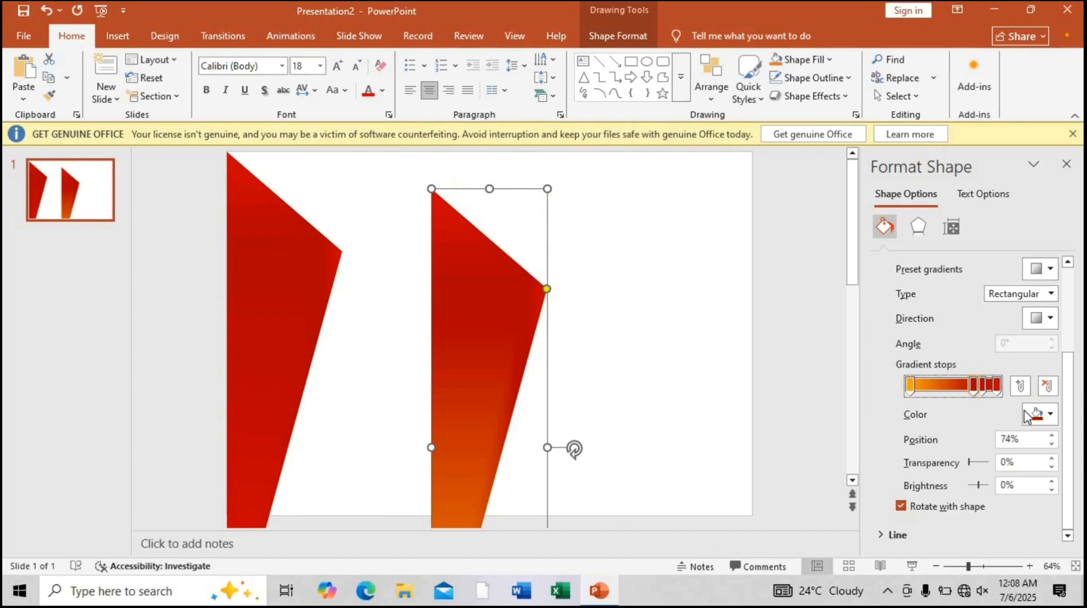
{"action": "left_click", "coordinate": [1029, 415]}
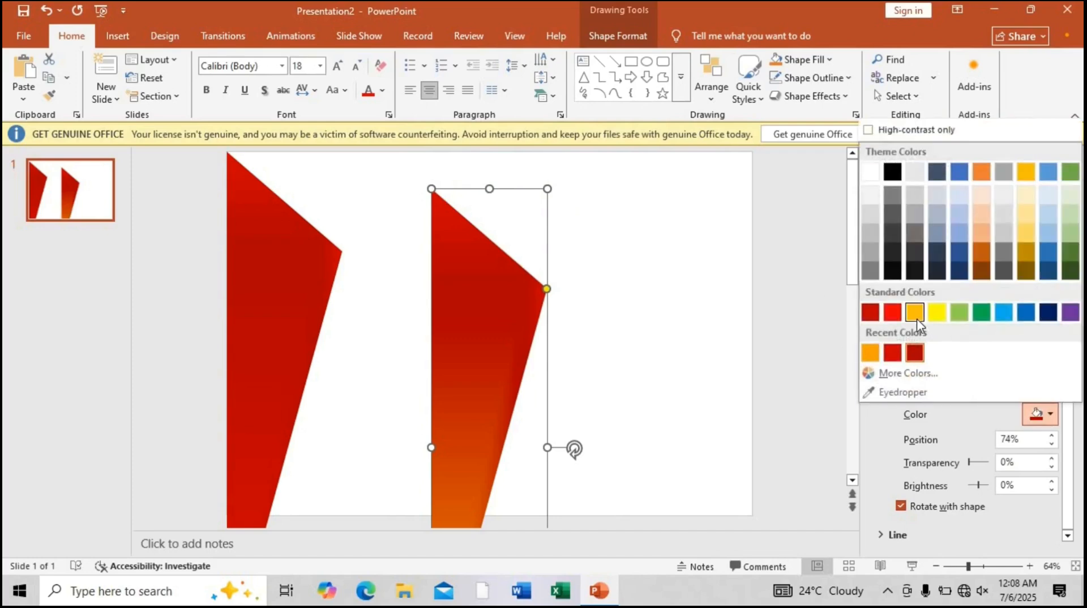
{"action": "left_click", "coordinate": [871, 353]}
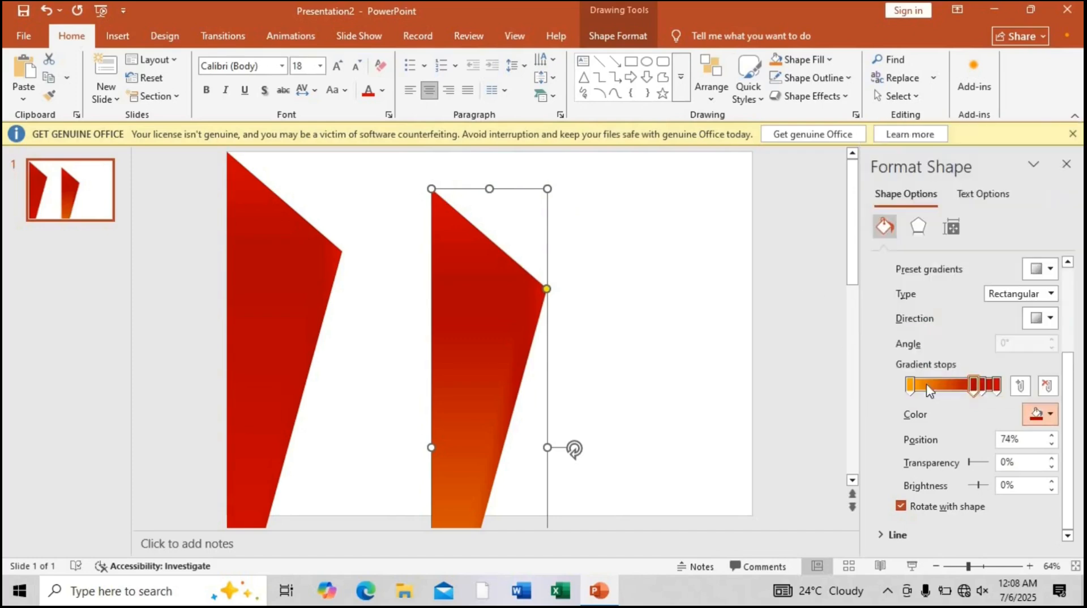
{"action": "left_click", "coordinate": [1050, 415]}
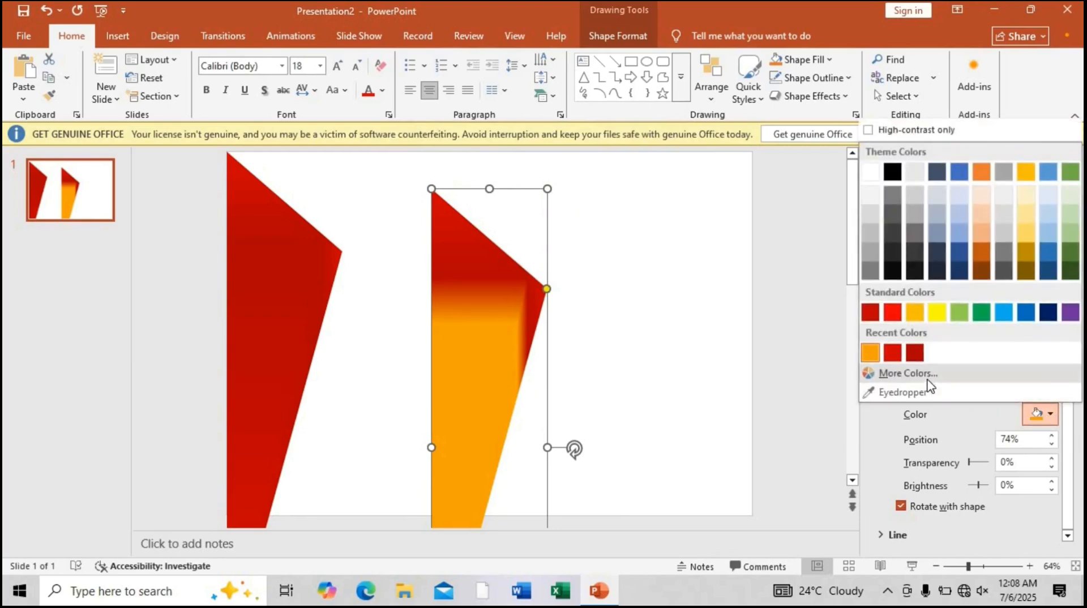
{"action": "left_click", "coordinate": [928, 381]}
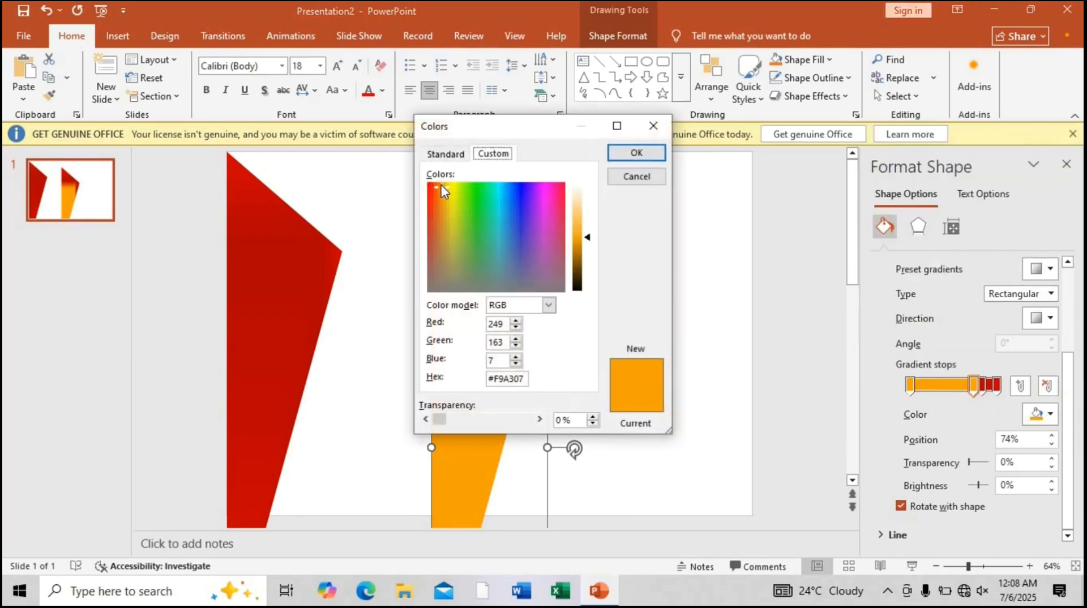
{"action": "left_click_drag", "start_coordinate": [440, 184], "coordinate": [441, 189]}
{"action": "left_click", "coordinate": [630, 154]}
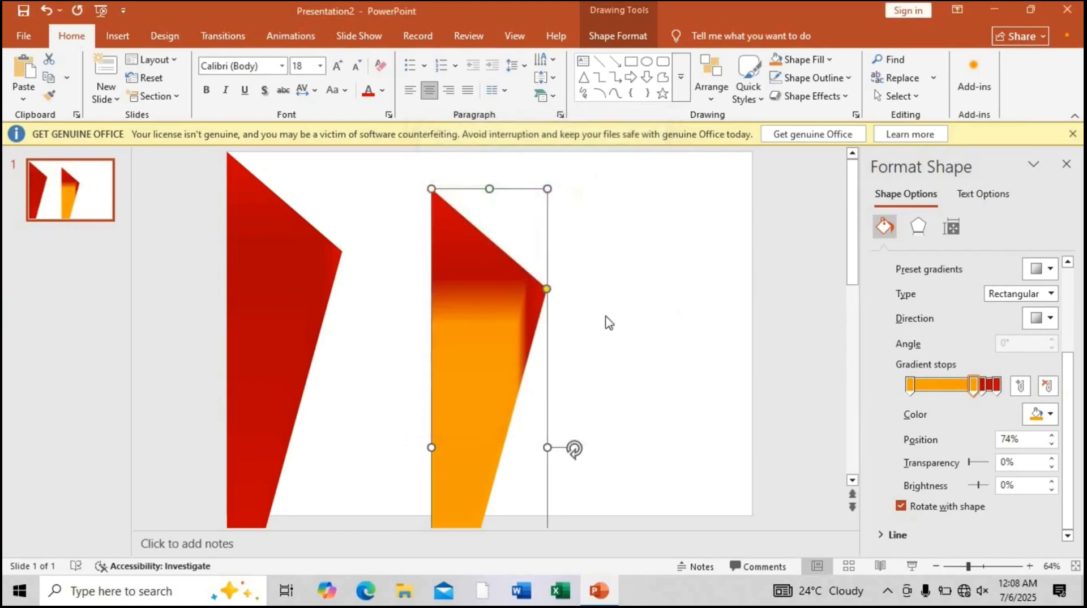
Color the gradient stop at 83% with the deeper custom orange and the stop at 100% with the recent orange #F9A307
{"action": "left_click", "coordinate": [983, 387]}
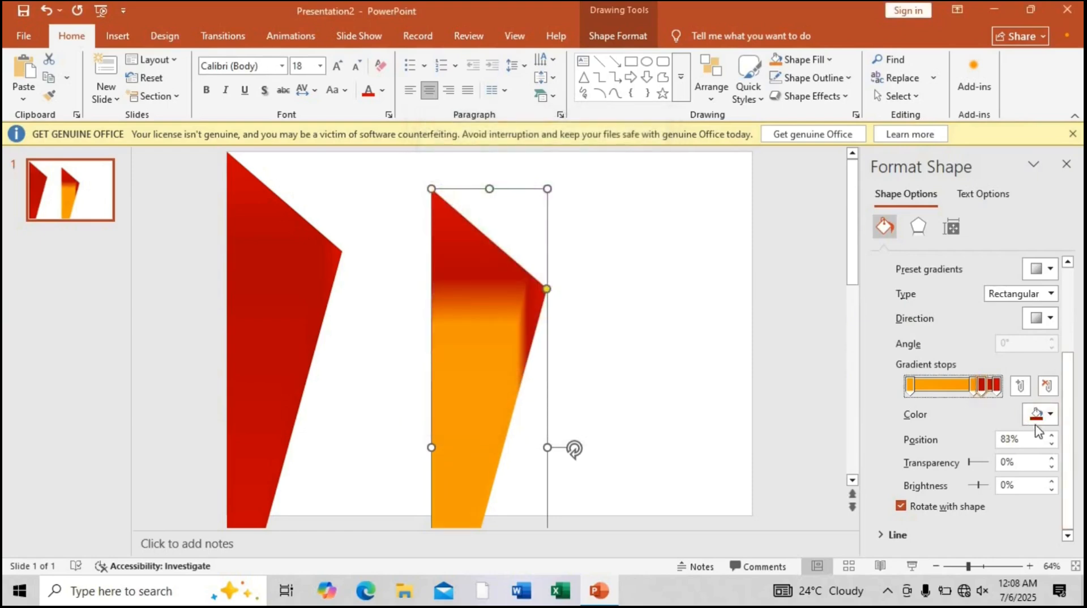
{"action": "left_click", "coordinate": [1049, 413]}
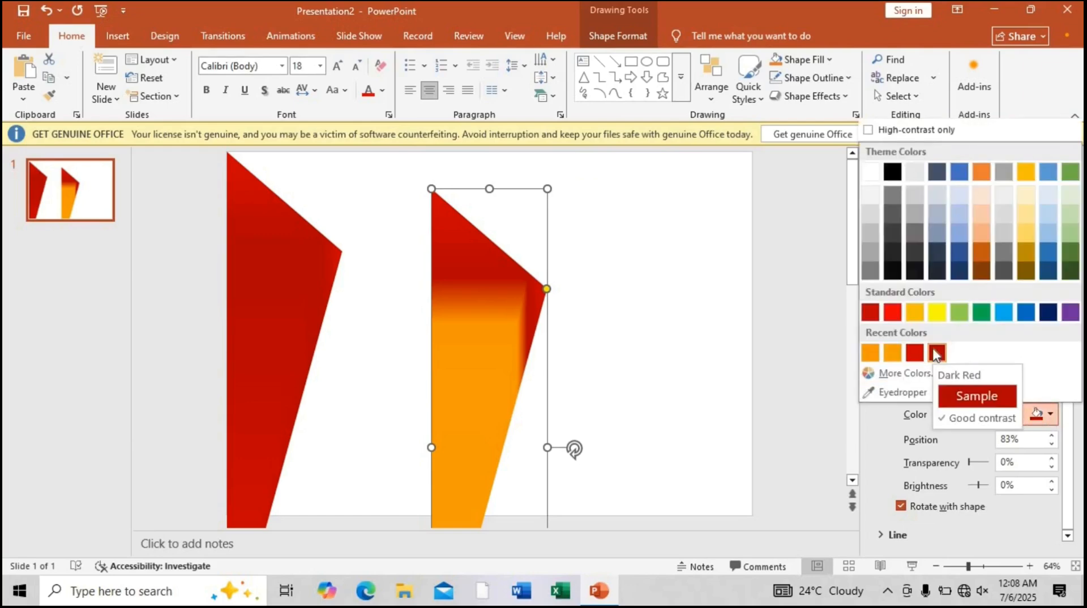
{"action": "left_click", "coordinate": [866, 356]}
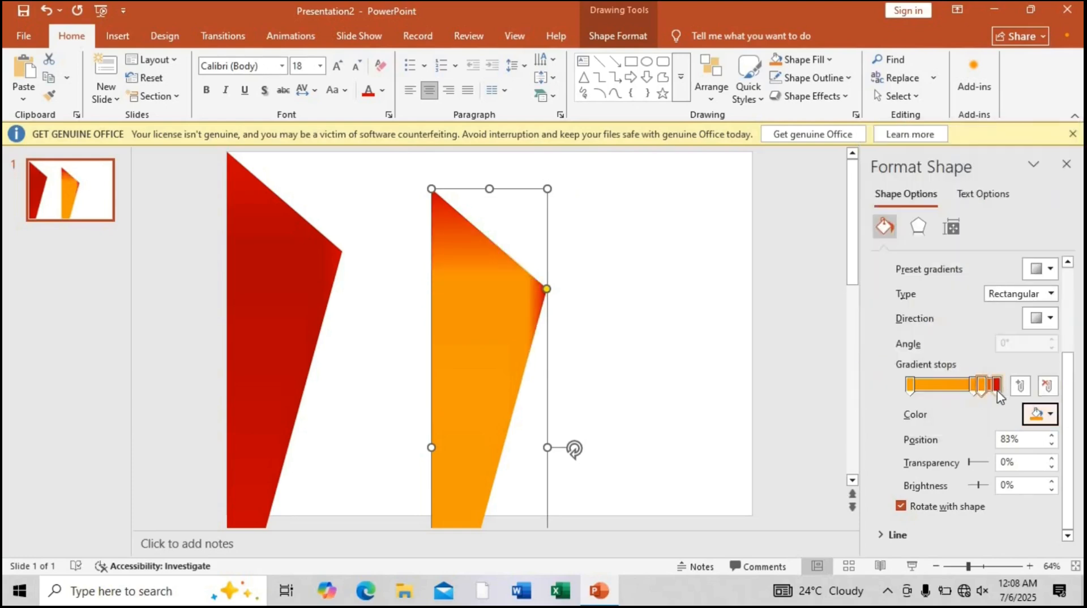
{"action": "left_click", "coordinate": [996, 387]}
{"action": "left_click", "coordinate": [1049, 414]}
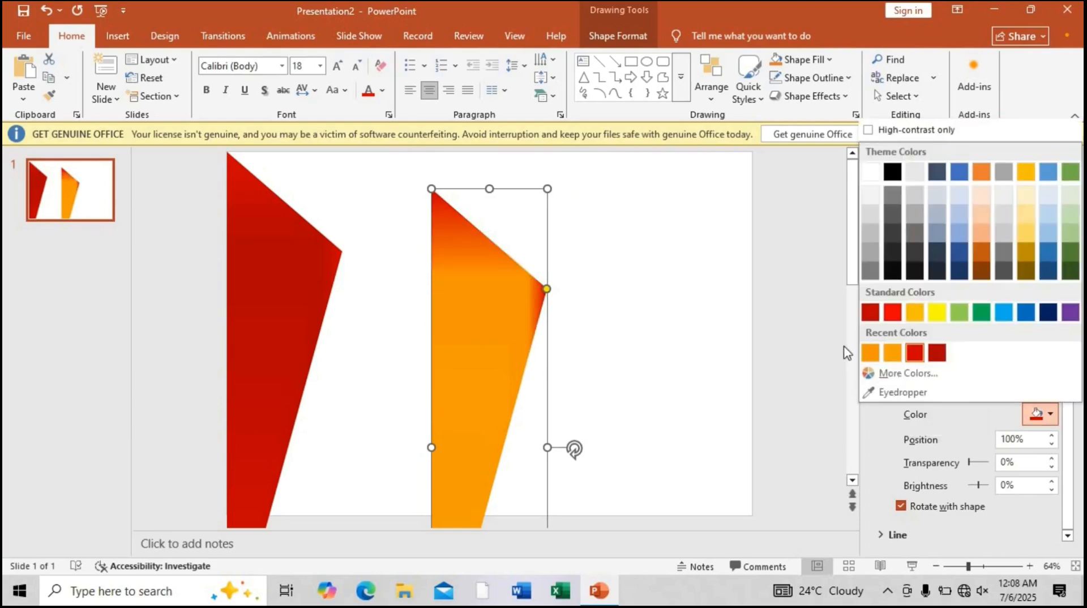
{"action": "left_click", "coordinate": [892, 353]}
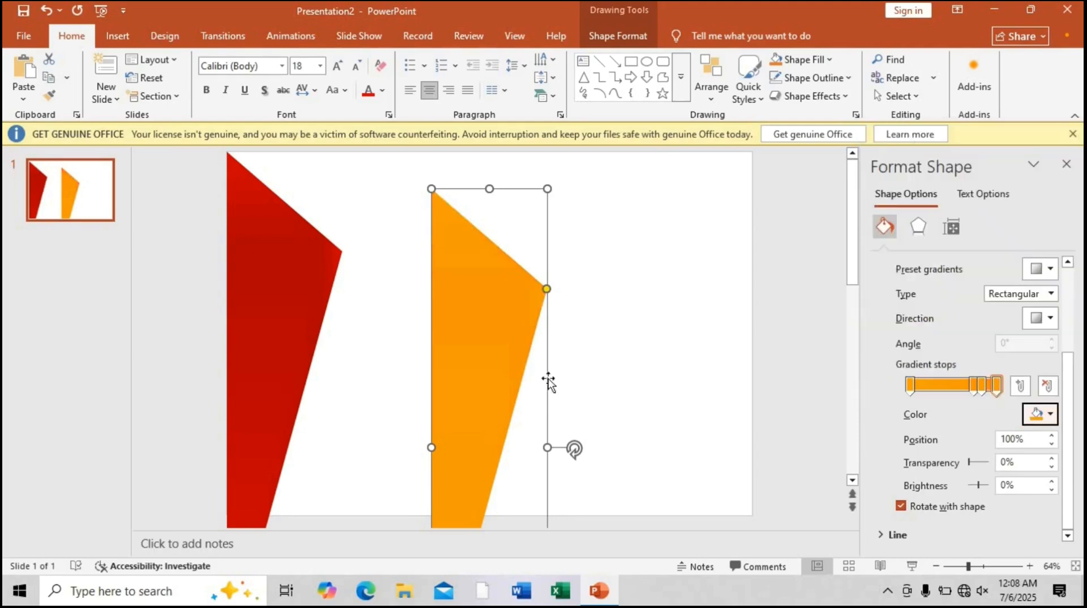
Move the orange triangle exactly over the red one along the slide's left edge
{"action": "left_click_drag", "start_coordinate": [499, 362], "coordinate": [289, 320]}
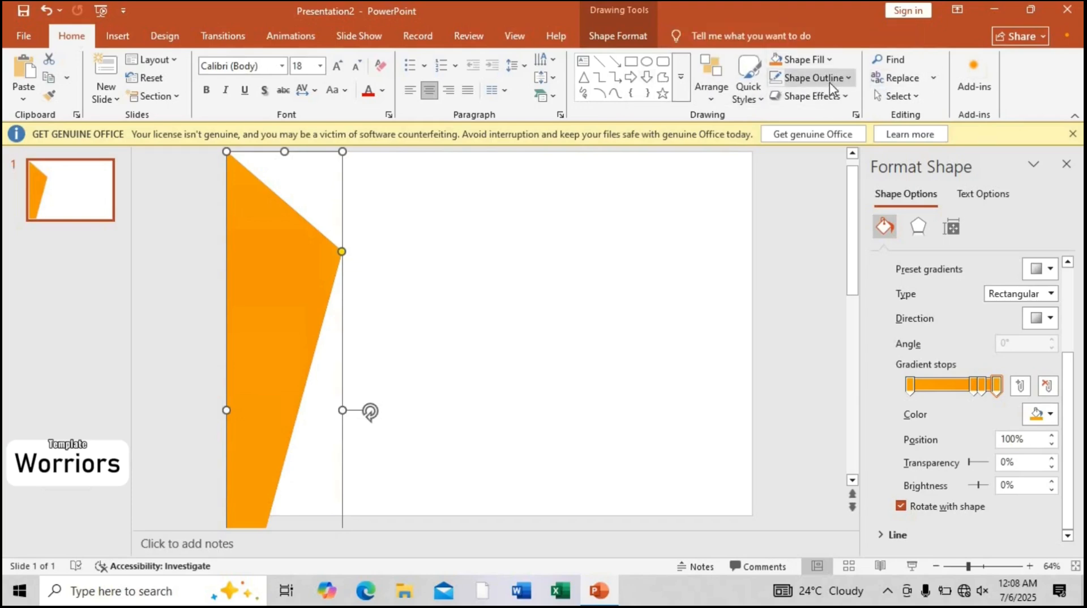
Try sending the orange triangle behind the red one and deleting it, undoing both changes
{"action": "left_click", "coordinate": [627, 37]}
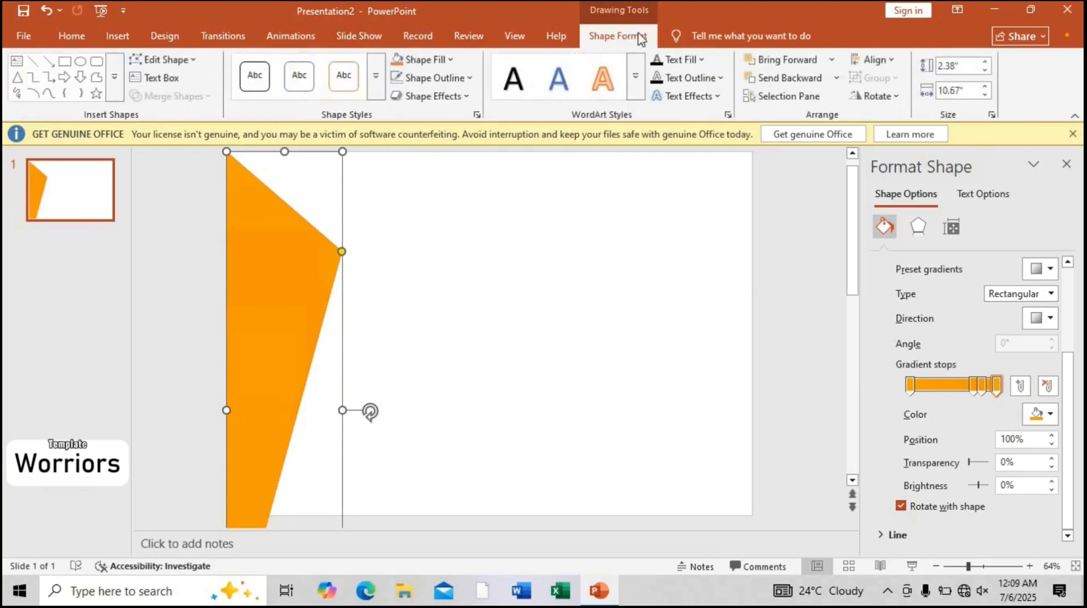
{"action": "left_click", "coordinate": [790, 79]}
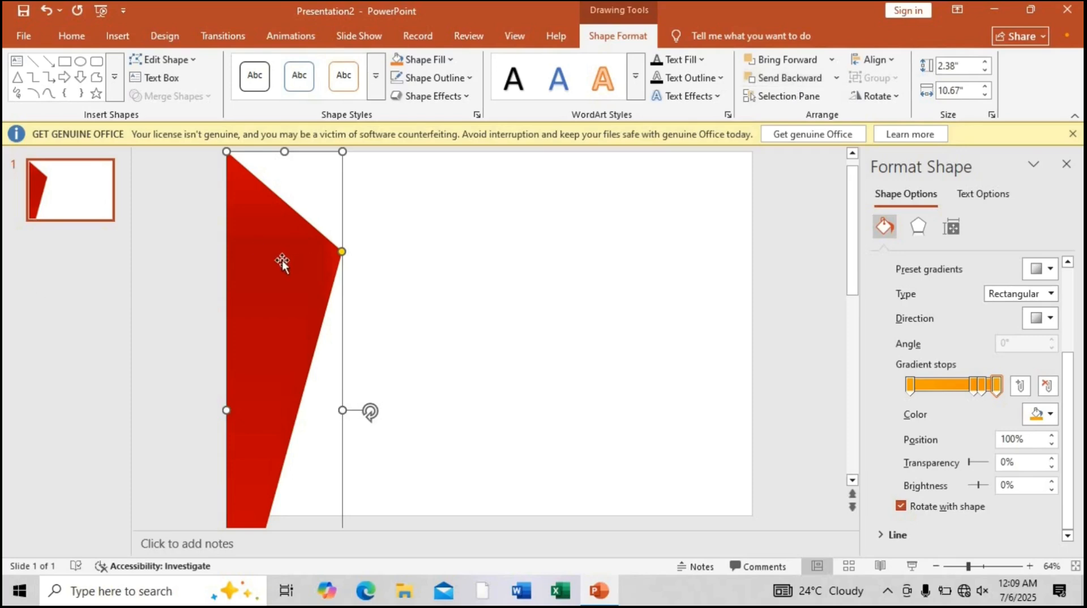
{"action": "key", "text": "Escape"}
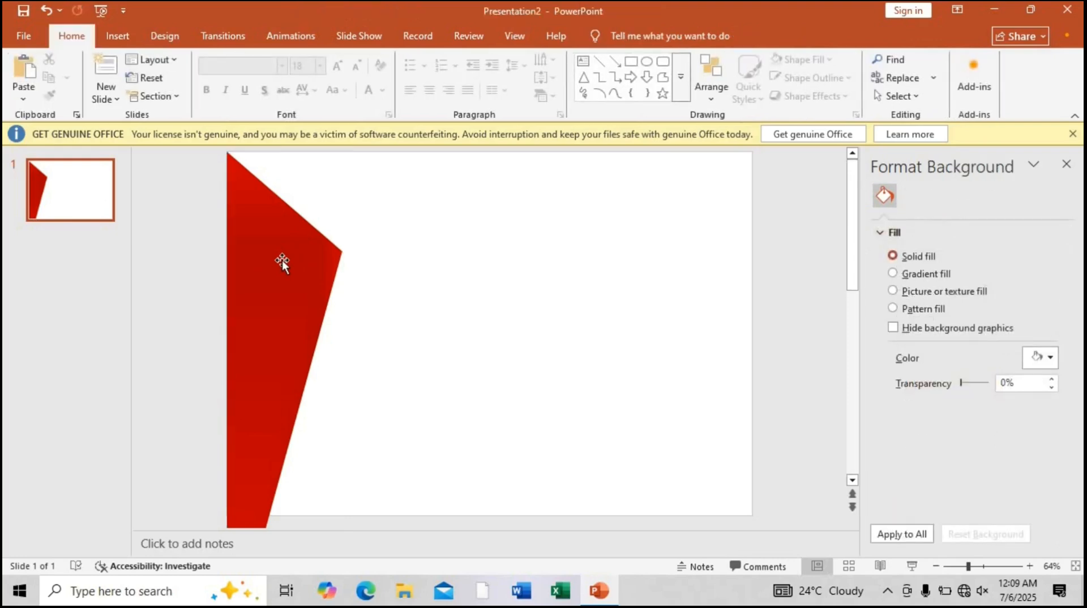
{"action": "left_click", "coordinate": [273, 238]}
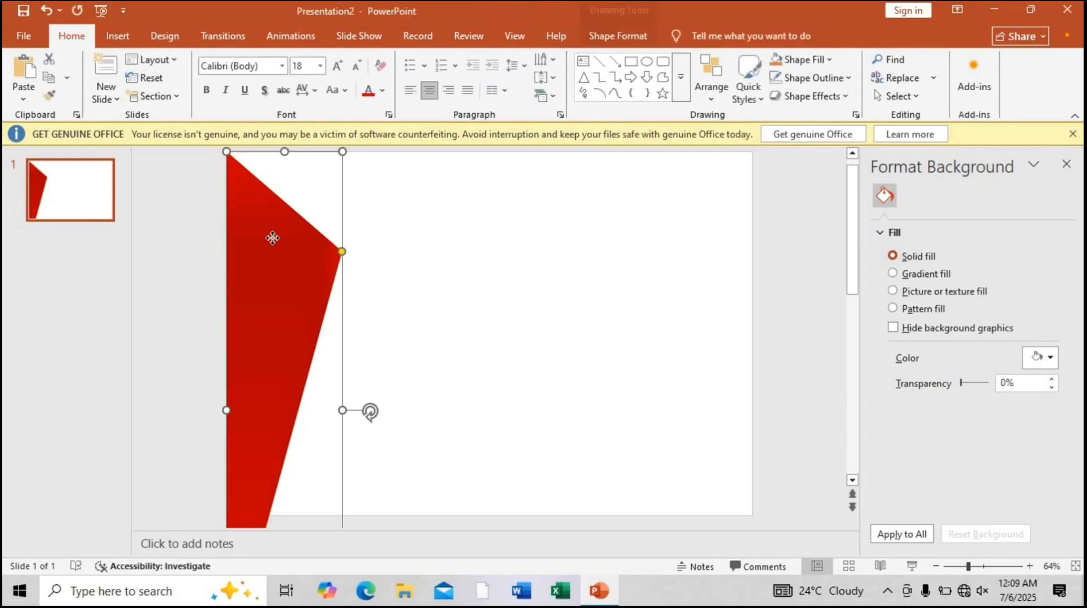
{"action": "left_click", "coordinate": [360, 212]}
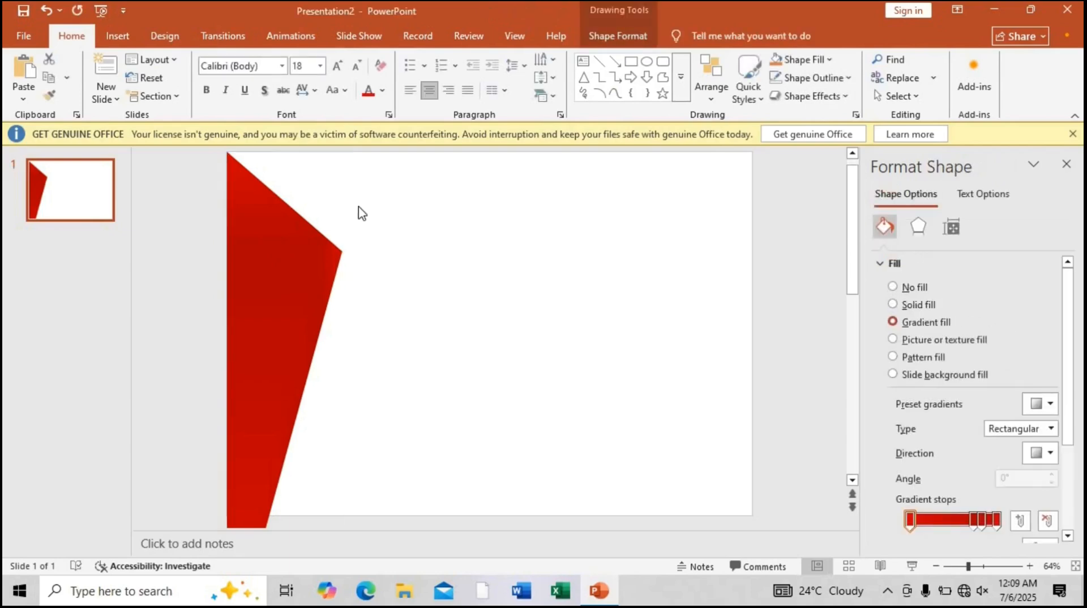
{"action": "key", "text": "ctrl+z"}
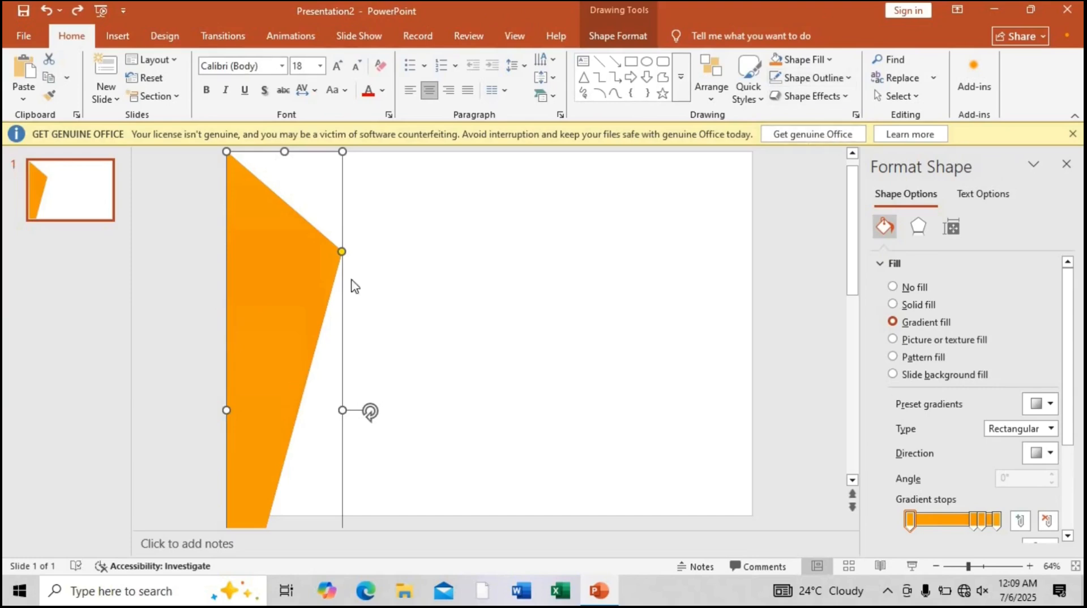
{"action": "key", "text": "Delete"}
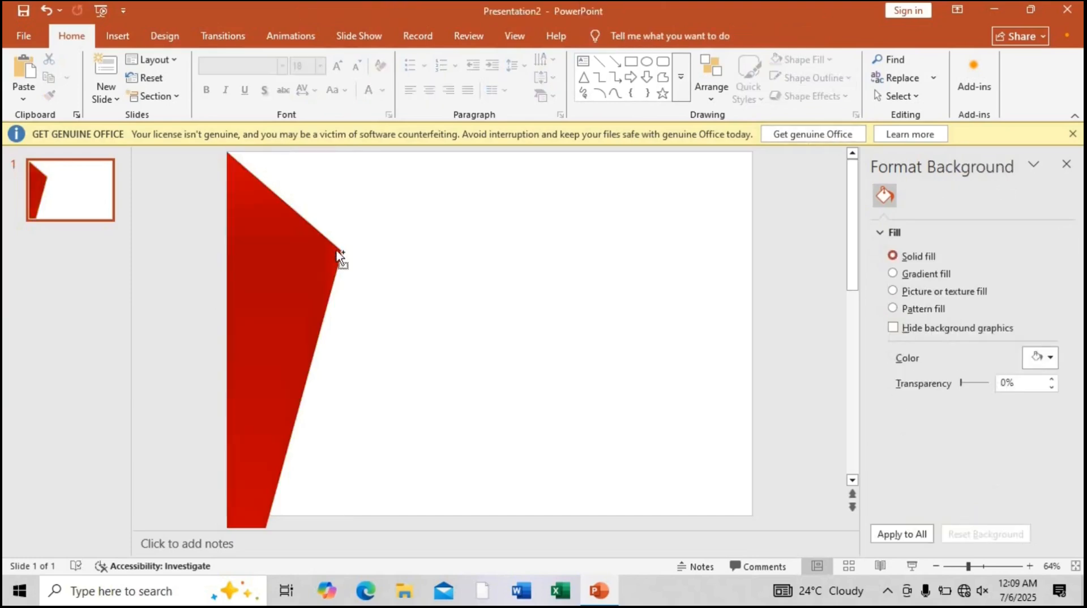
{"action": "key", "text": "ctrl+z"}
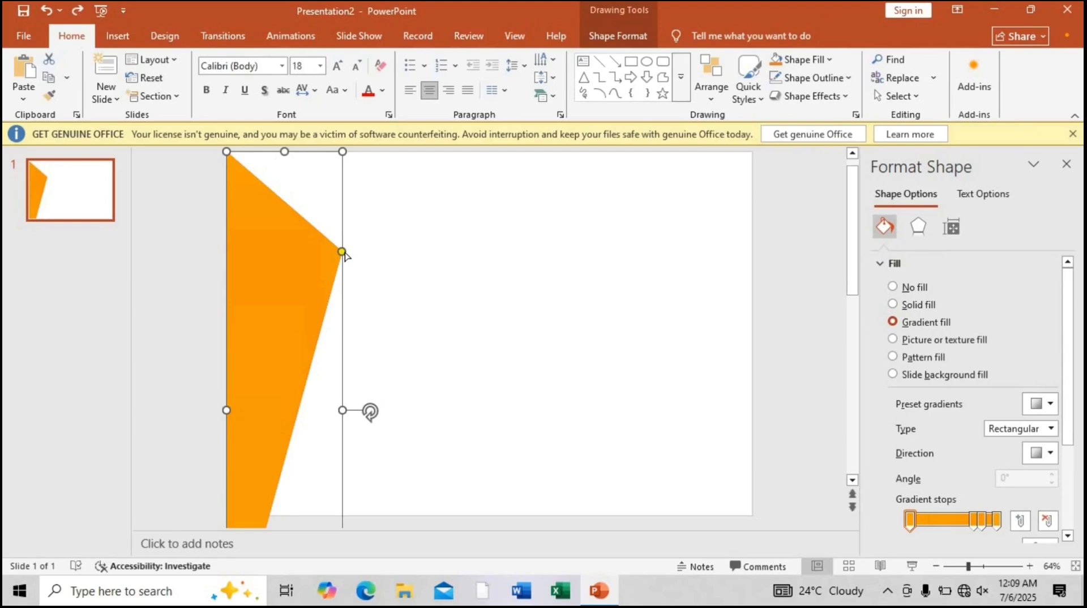
Shift the orange triangle's apex slightly upward along its side and widen the shape slightly past the red triangle's right edge
{"action": "left_click_drag", "start_coordinate": [343, 252], "coordinate": [346, 232]}
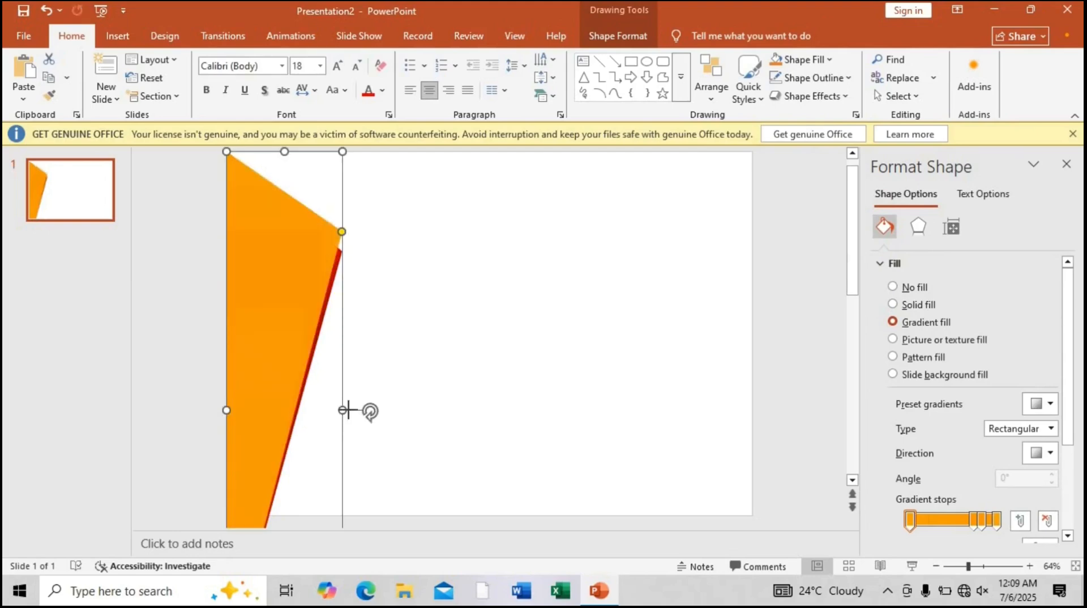
{"action": "left_click_drag", "start_coordinate": [342, 409], "coordinate": [363, 410]}
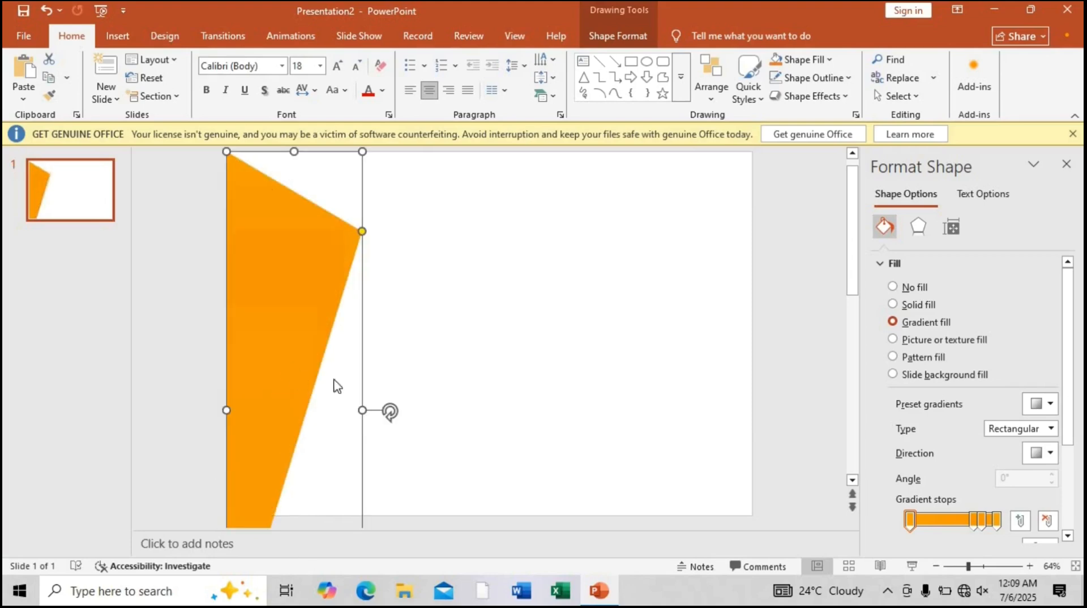